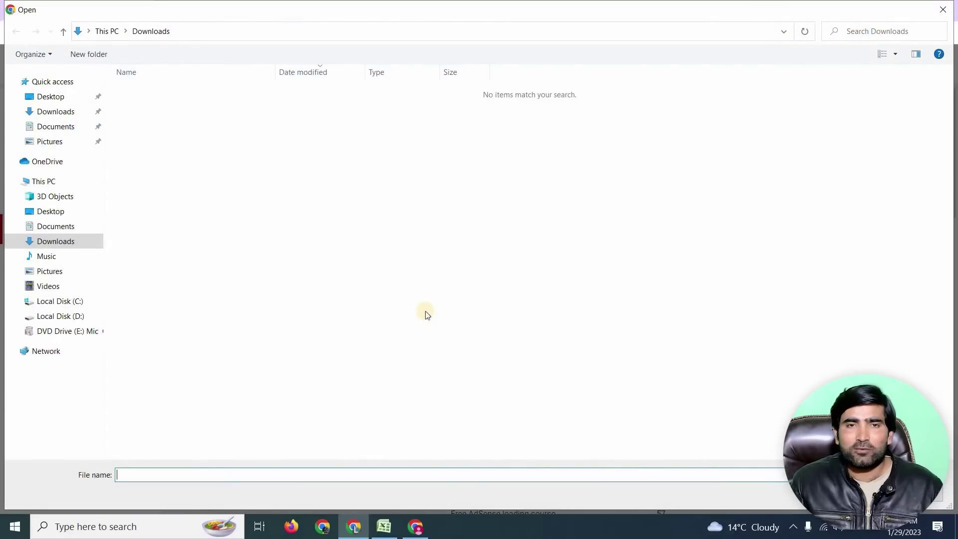
# - Upload the video file "For shorts youtube upload" from the Desktop folder
pyautogui.click(50, 81)
pyautogui.click(50, 96)
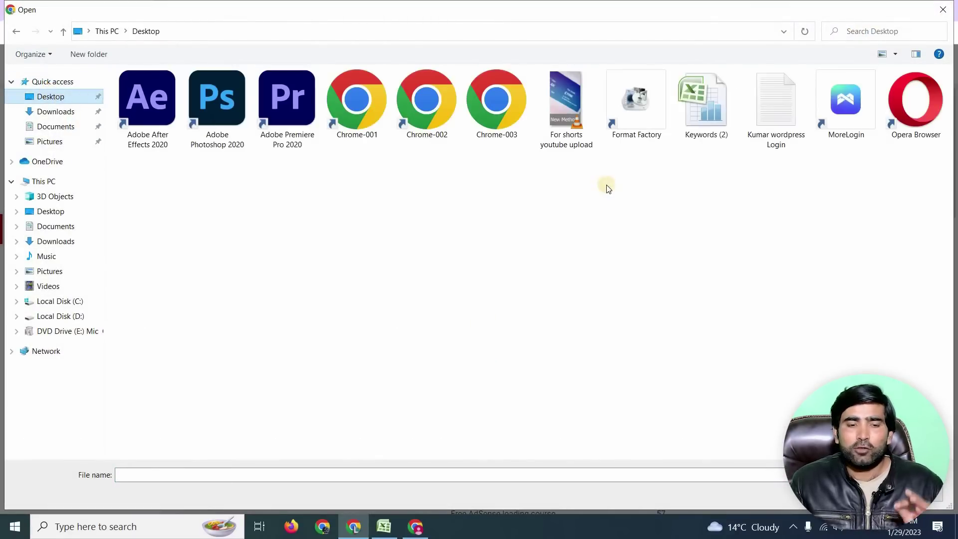
pyautogui.click(563, 125)
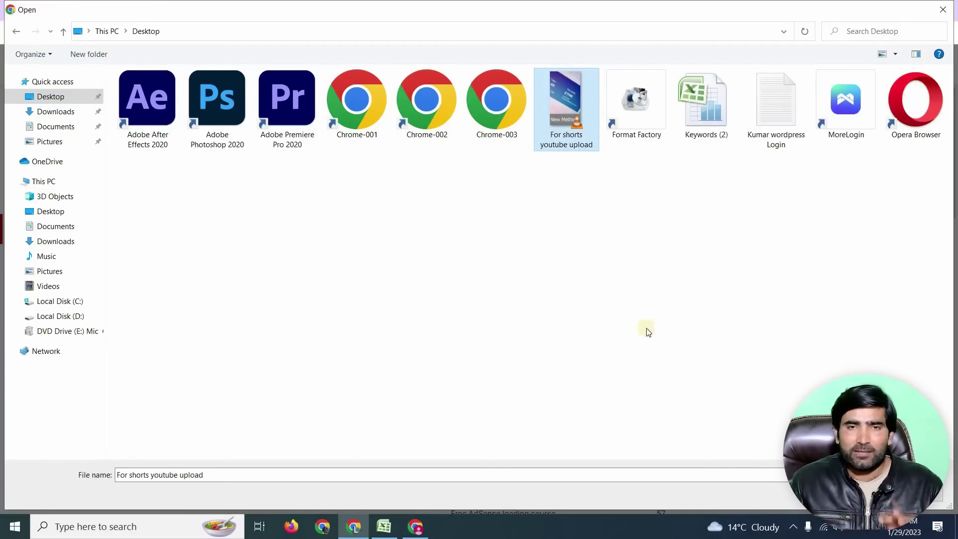
pyautogui.press('Return')
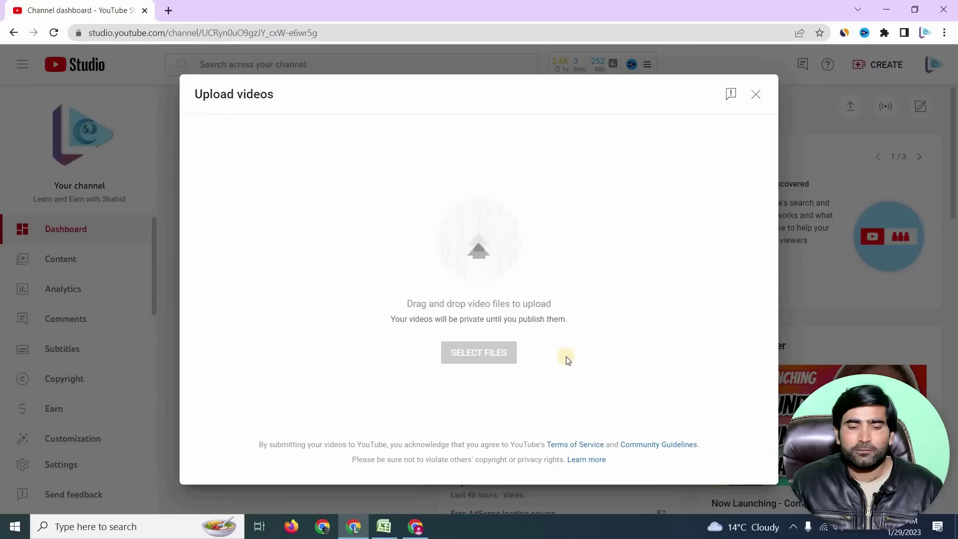
# - Replace the video title with the keyword "safe adsense loading method" copied from cell A17 of the Keywords (2) workbook in Excel
pyautogui.tripleClick(380, 224)
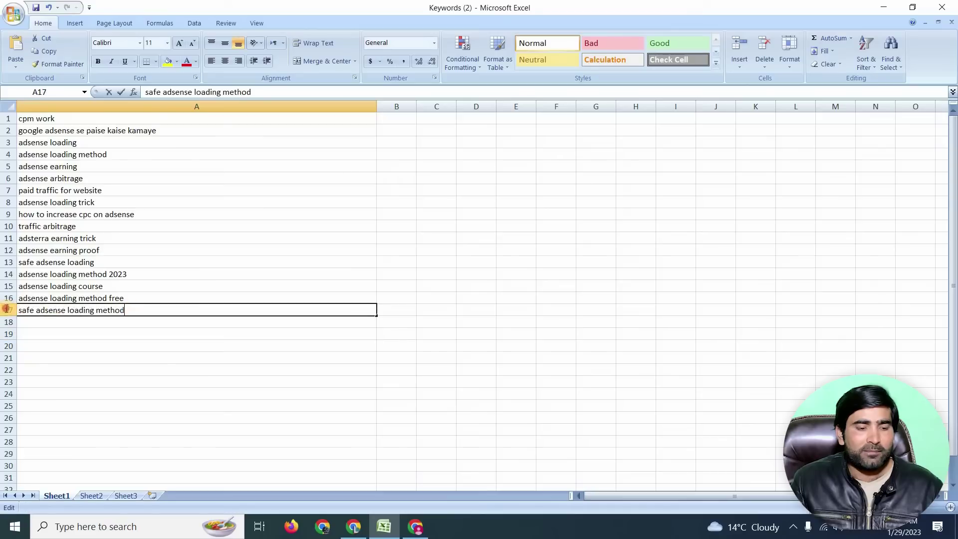
pyautogui.moveTo(124, 310); pyautogui.dragTo(40, 308)
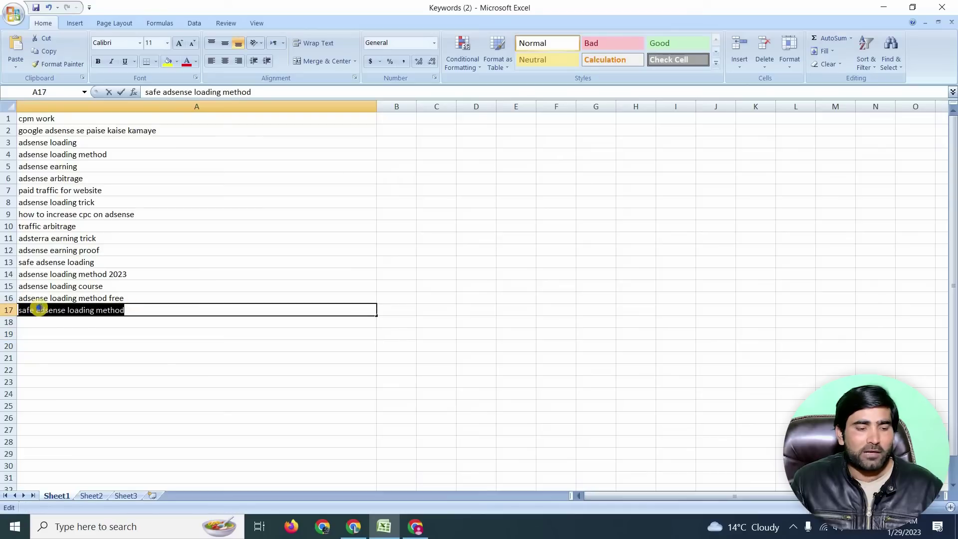
pyautogui.rightClick(75, 332)
pyautogui.click(71, 330)
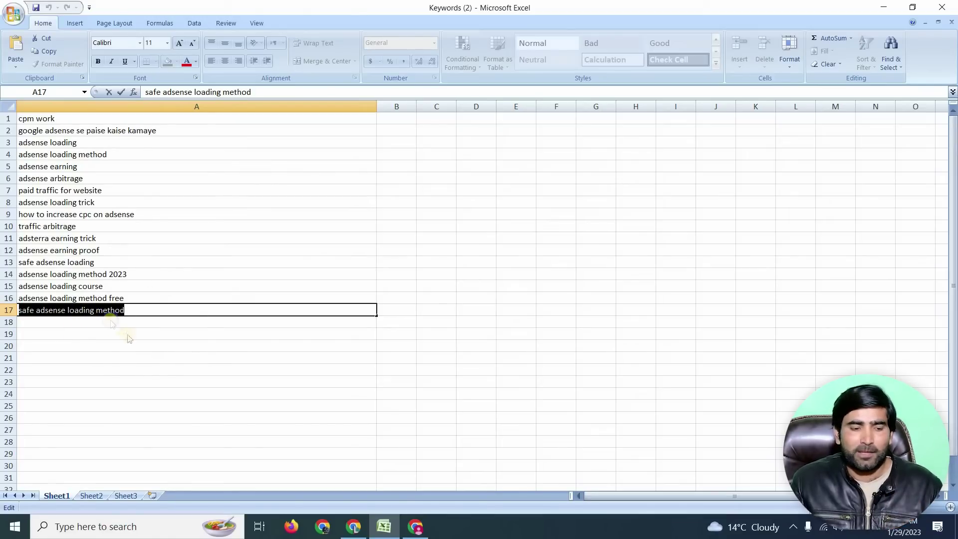
pyautogui.rightClick(89, 314)
pyautogui.click(114, 334)
pyautogui.hotkey('alt', 'Tab')
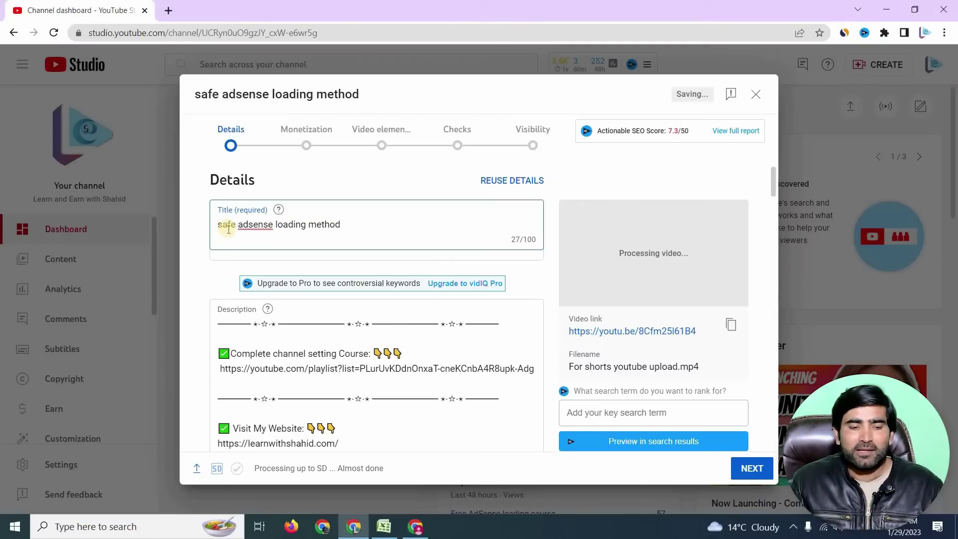
# - Insert two blank lines at the start of the video description
pyautogui.click(226, 322)
pyautogui.press('Return')
pyautogui.press('Return')
pyautogui.press('Up')
pyautogui.press('Up')
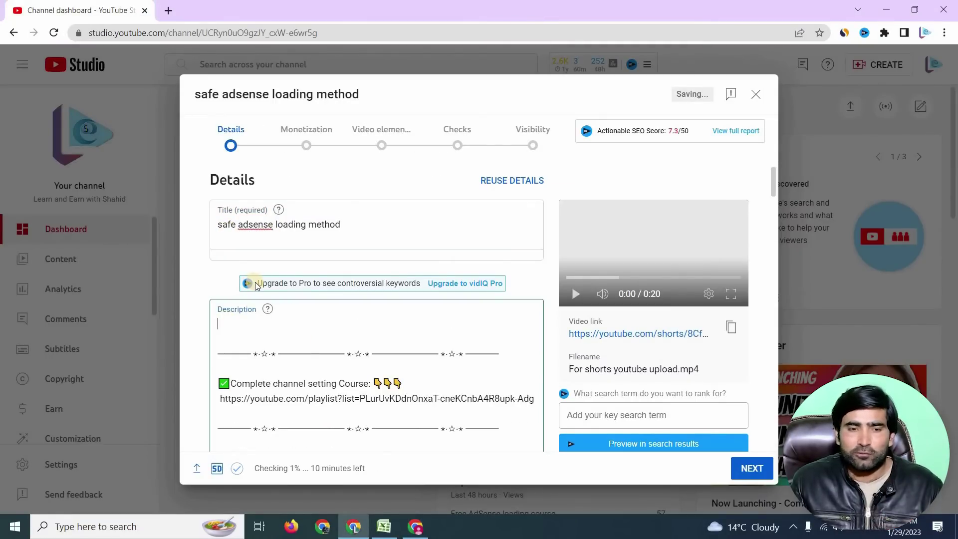
# - Copy the video's title text
pyautogui.tripleClick(272, 227)
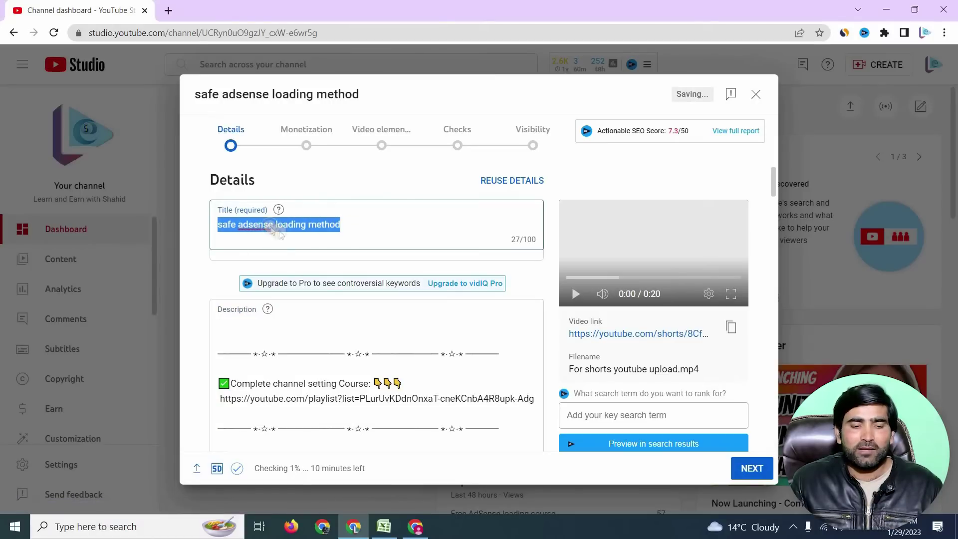
pyautogui.rightClick(274, 230)
pyautogui.click(282, 272)
# - Switch to Excel and copy the keyword "adsense loading method free" from cell A16
pyautogui.click(383, 527)
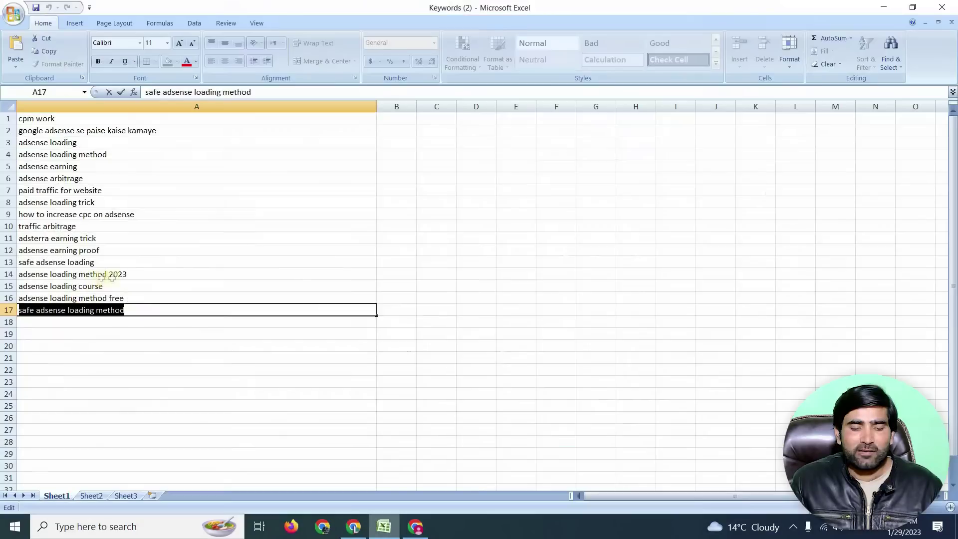
pyautogui.click(111, 288)
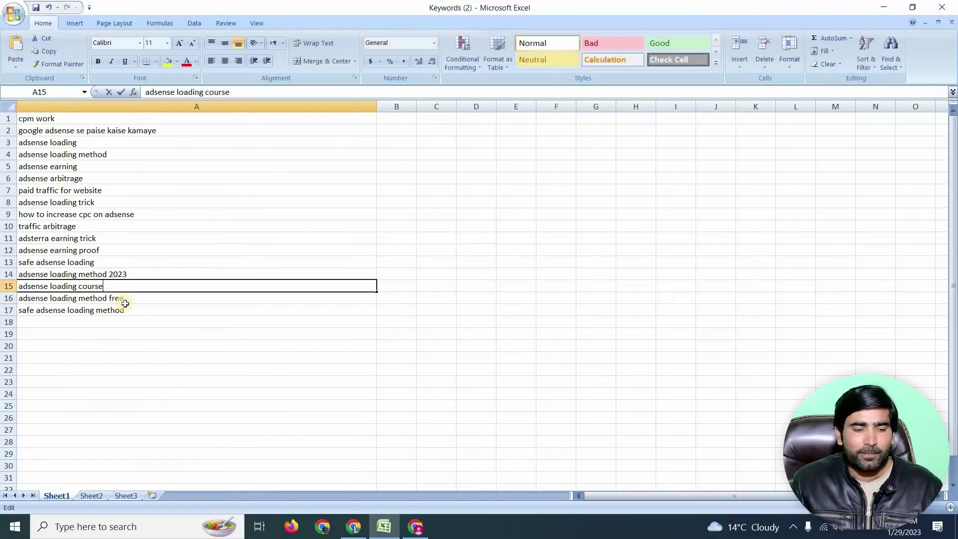
pyautogui.doubleClick(125, 298)
pyautogui.moveTo(124, 299); pyautogui.dragTo(18, 298)
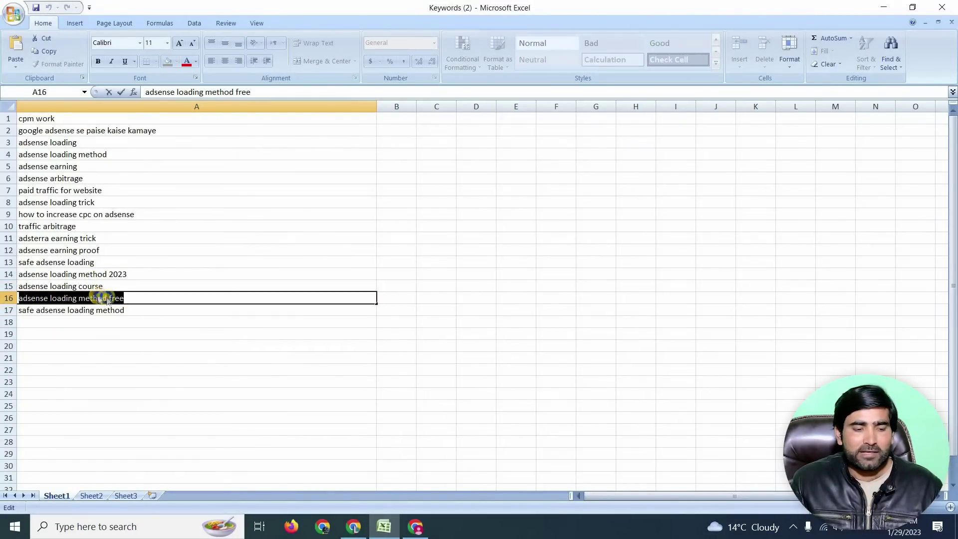
pyautogui.rightClick(99, 297)
pyautogui.click(122, 317)
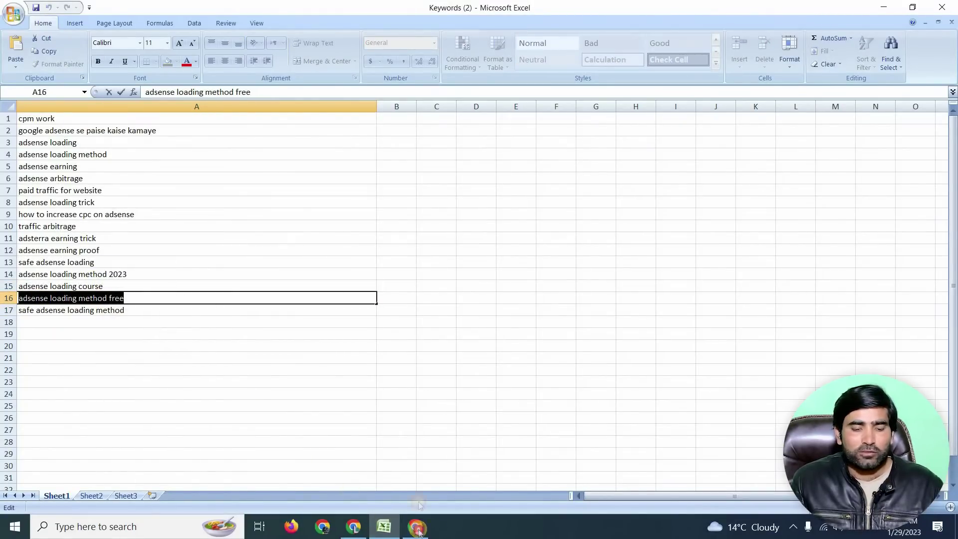
# - Switch to Rytr and generate a video description for the video title "adsense loading method free"
pyautogui.click(415, 527)
pyautogui.click(91, 227)
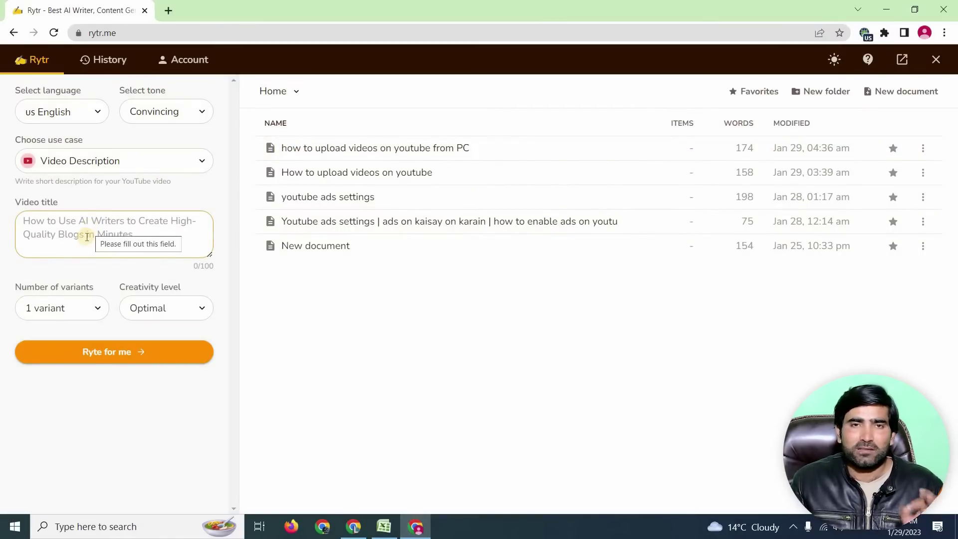
pyautogui.click(86, 237)
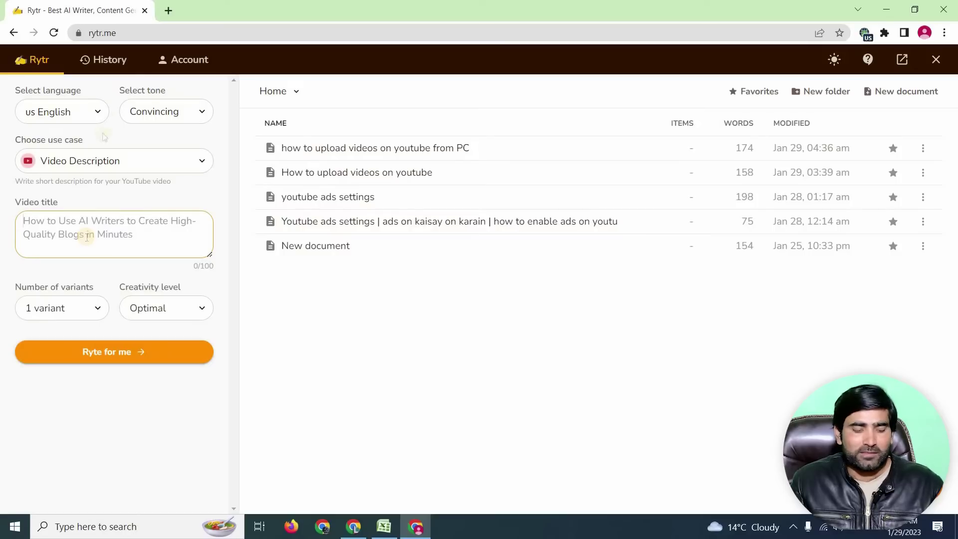
pyautogui.hotkey('ctrl', 'v')
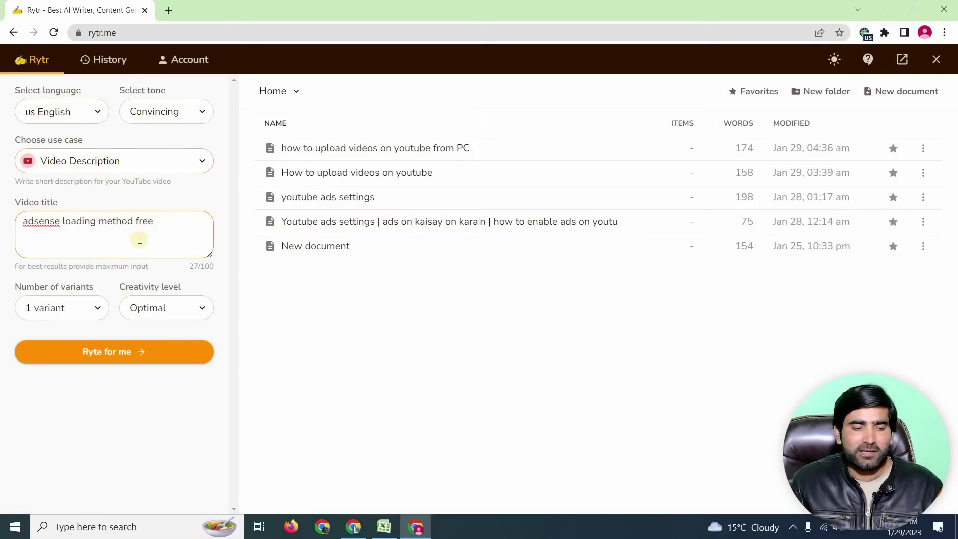
pyautogui.click(112, 350)
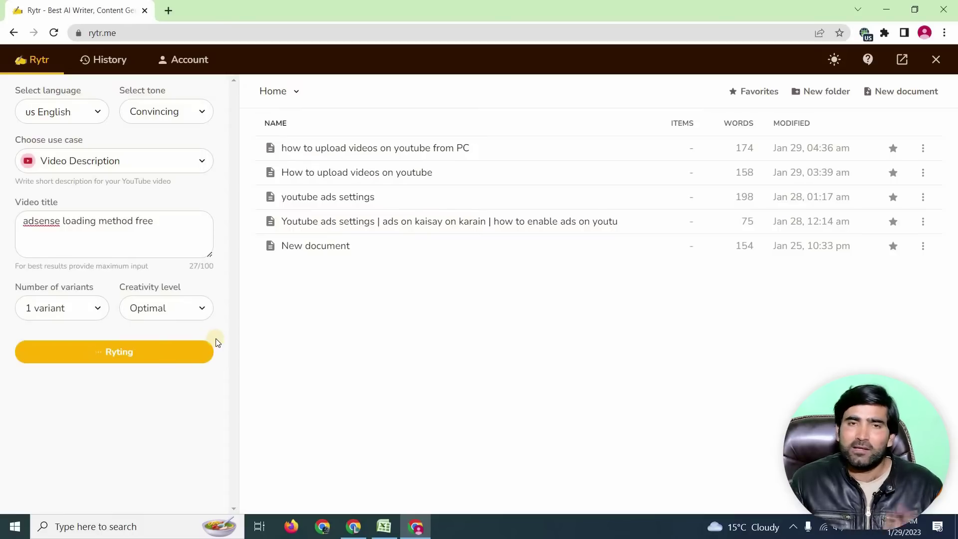
# - Copy the whole generated description and paste it at the start of the video description in YouTube Studio
pyautogui.click(331, 164)
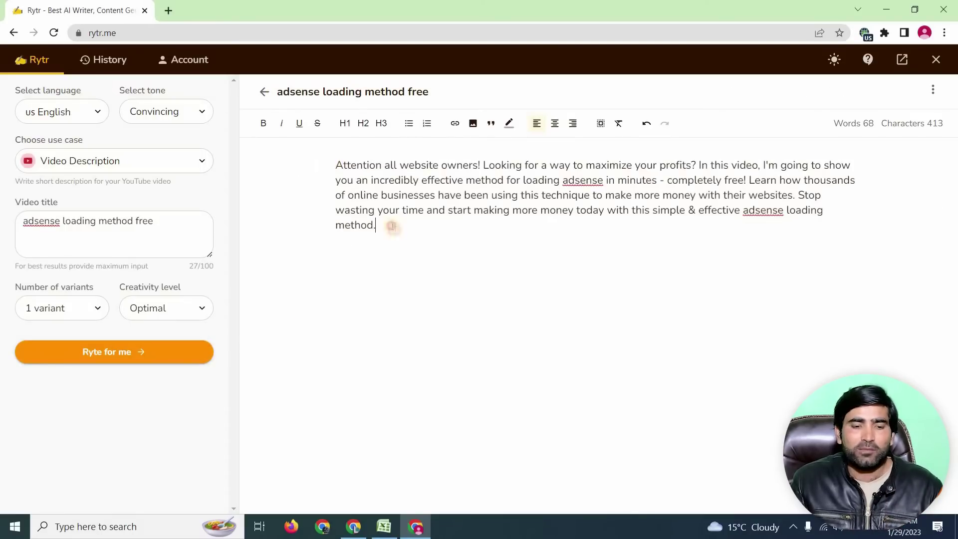
pyautogui.keyDown('shift'); pyautogui.click(395, 227); pyautogui.keyUp('shift')
pyautogui.rightClick(427, 183)
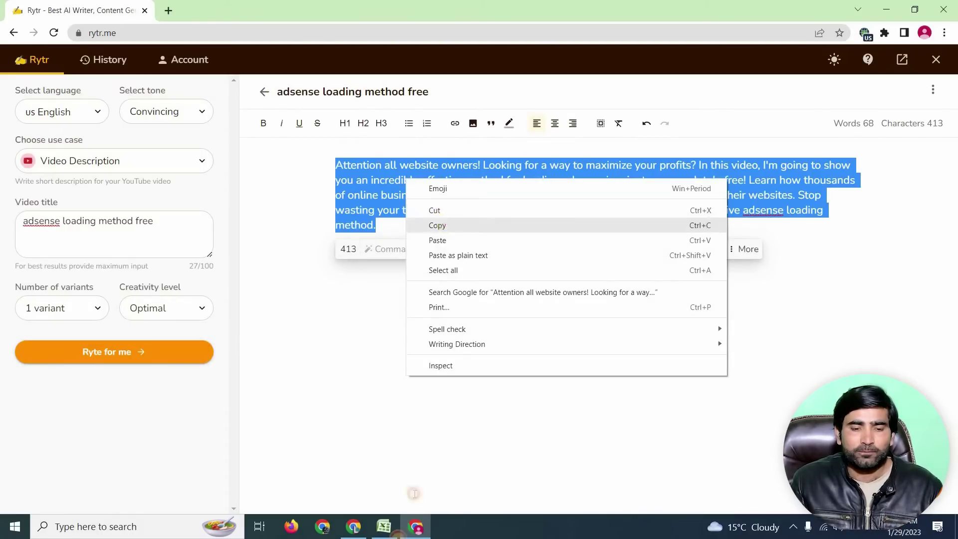
pyautogui.click(445, 223)
pyautogui.hotkey('alt', 'Tab')
pyautogui.click(232, 327)
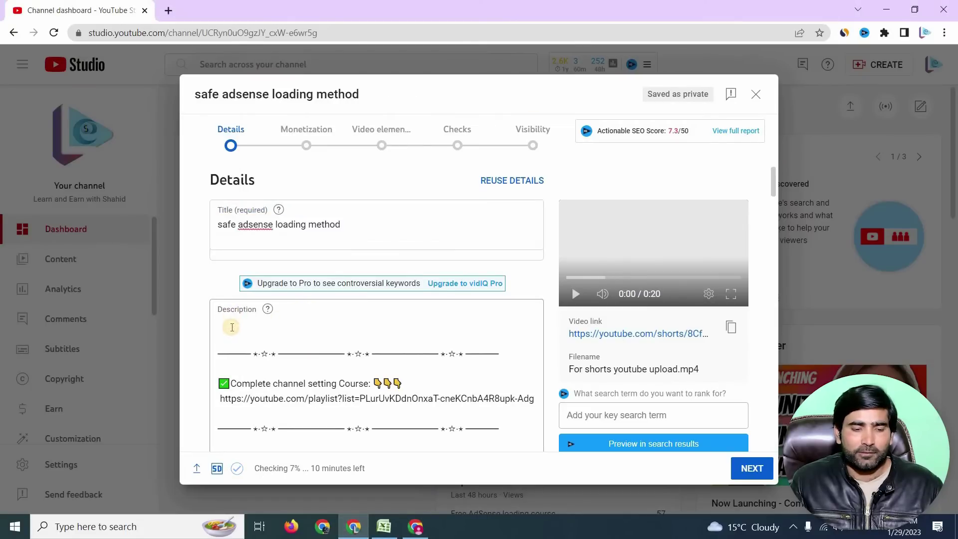
pyautogui.hotkey('ctrl', 'v')
# - Add the hashtags #short, #shortvideo and #shors on a separate line below the pasted description paragraph
pyautogui.scroll(-6, 267, 322)
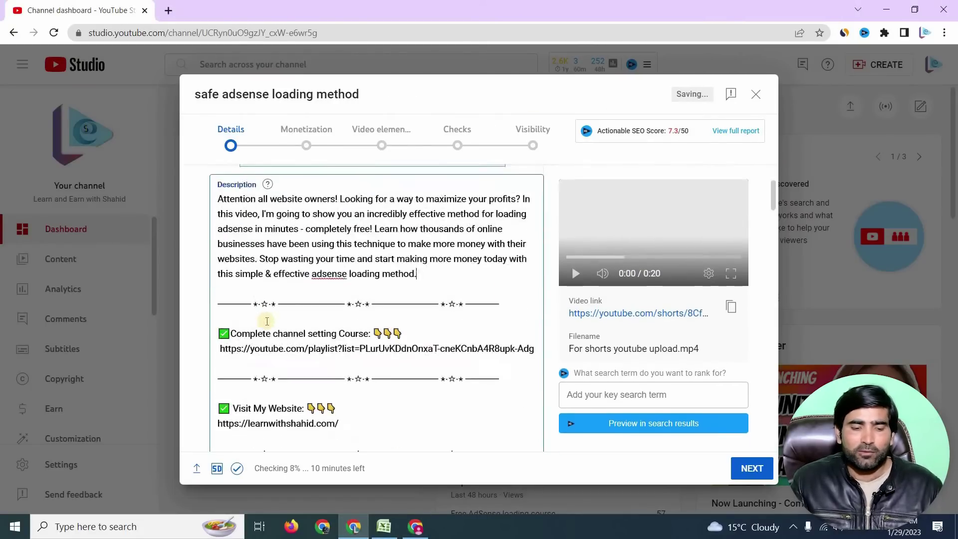
pyautogui.scroll(4, 461, 280)
pyautogui.press('Return')
pyautogui.press('Return')
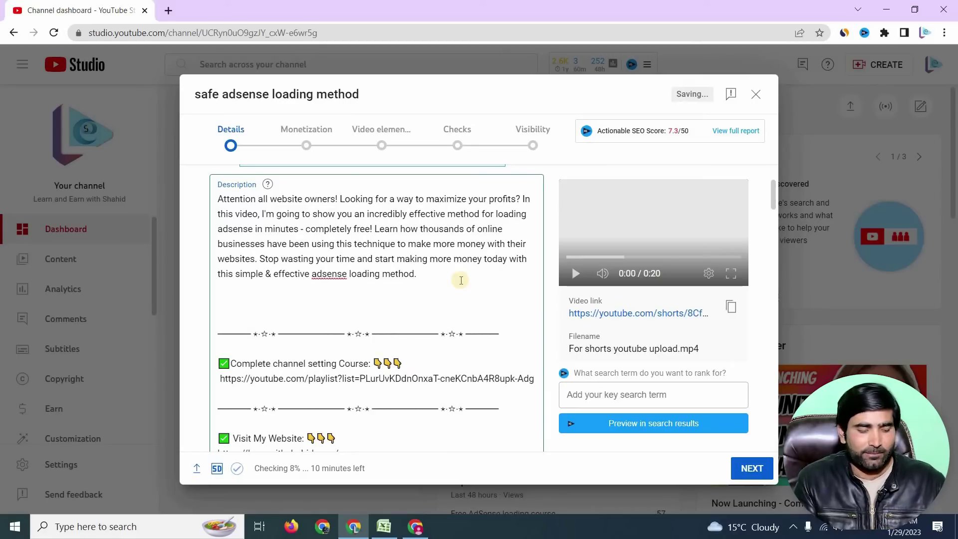
pyautogui.write('#shor')
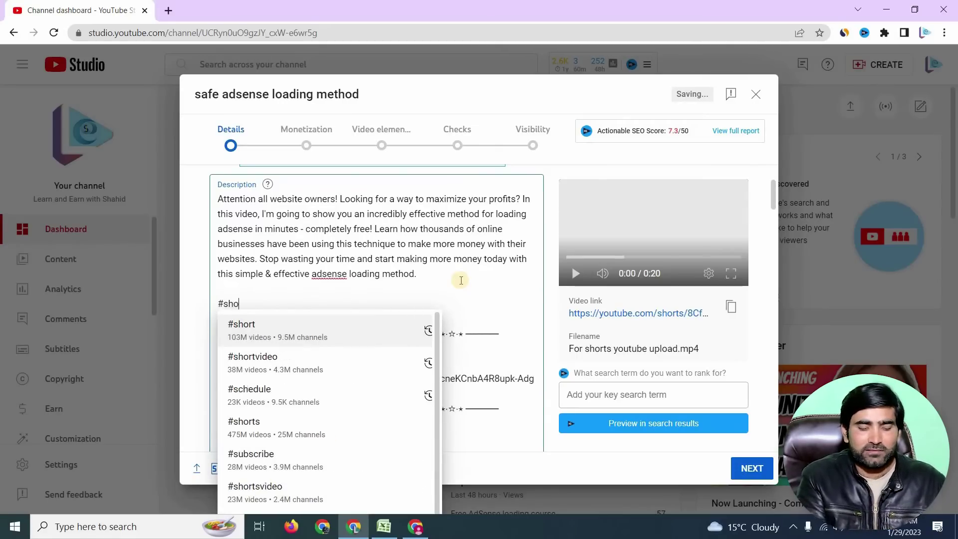
pyautogui.click(302, 336)
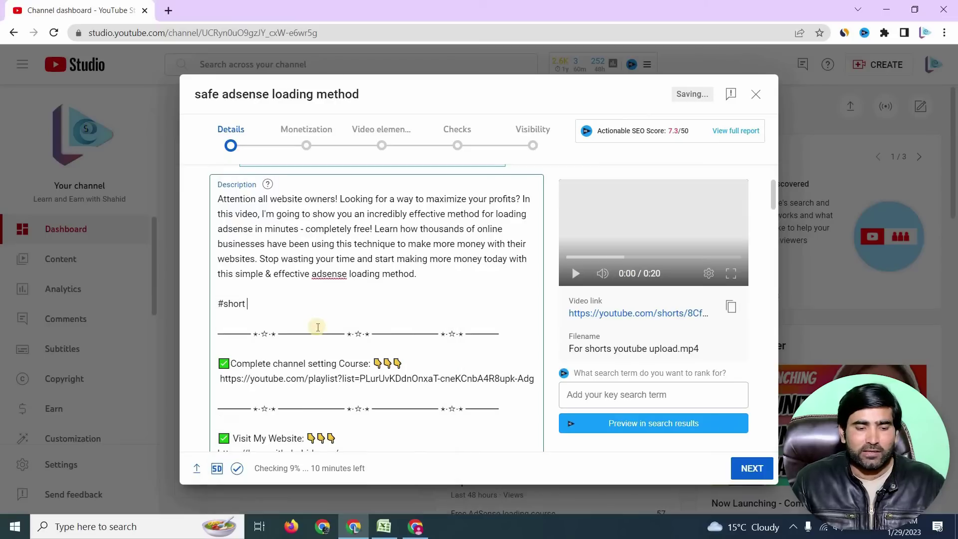
pyautogui.write('#sho')
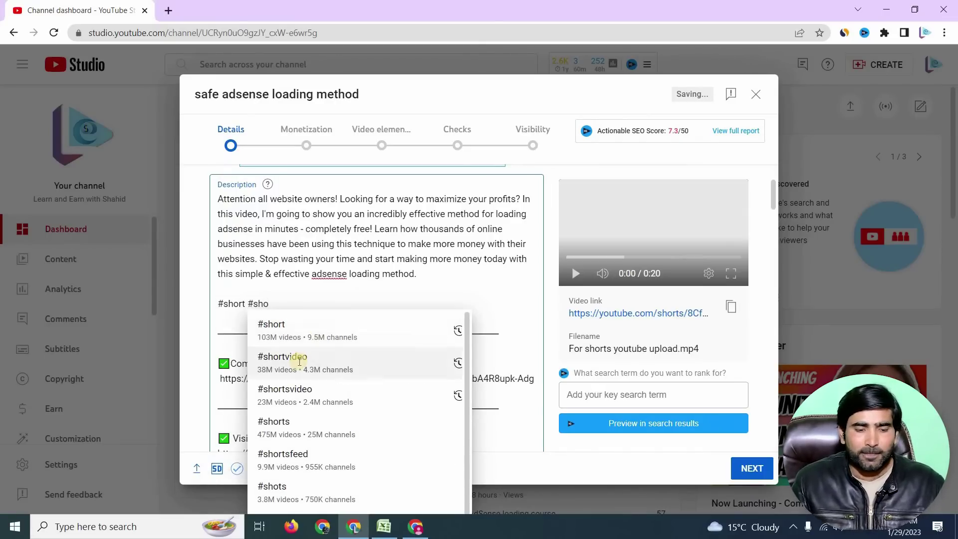
pyautogui.click(280, 362)
pyautogui.write('#shors')
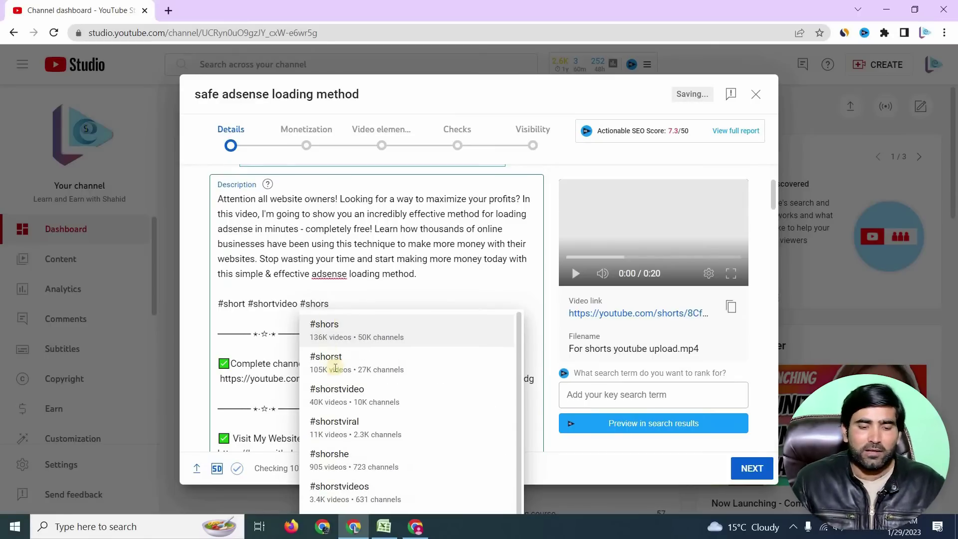
pyautogui.click(337, 332)
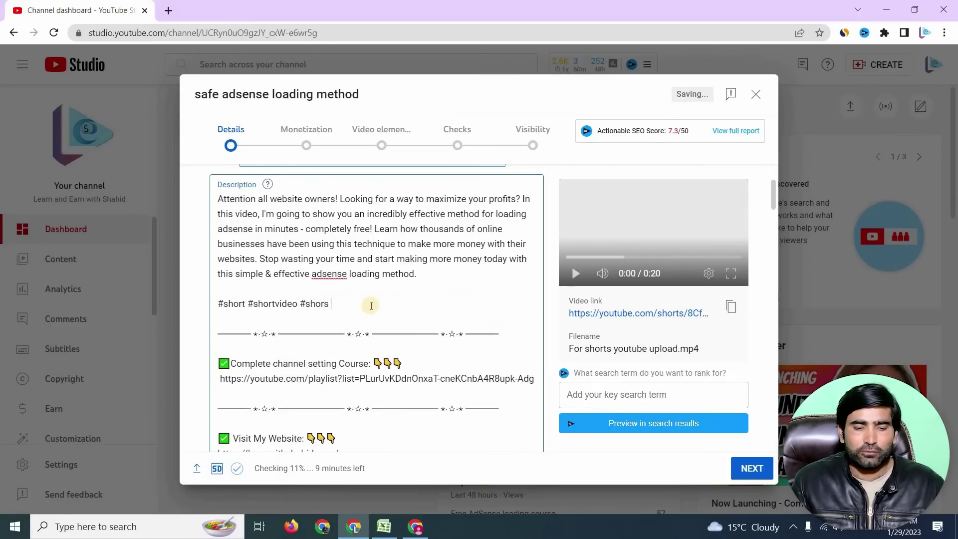
# - Add the suggested hashtags #adsenseloading and #adsensearbitrage to the end of the hashtag line
pyautogui.write('#')
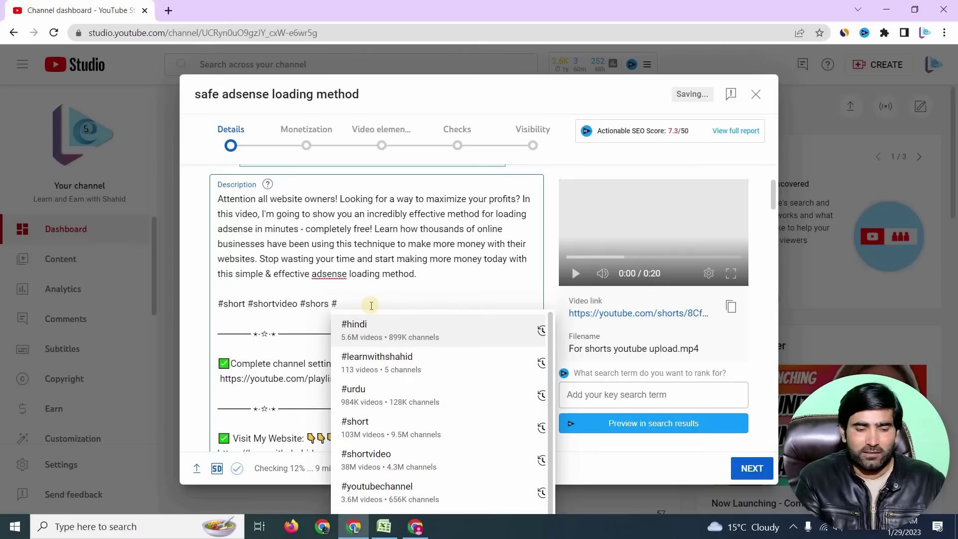
pyautogui.write('adsense')
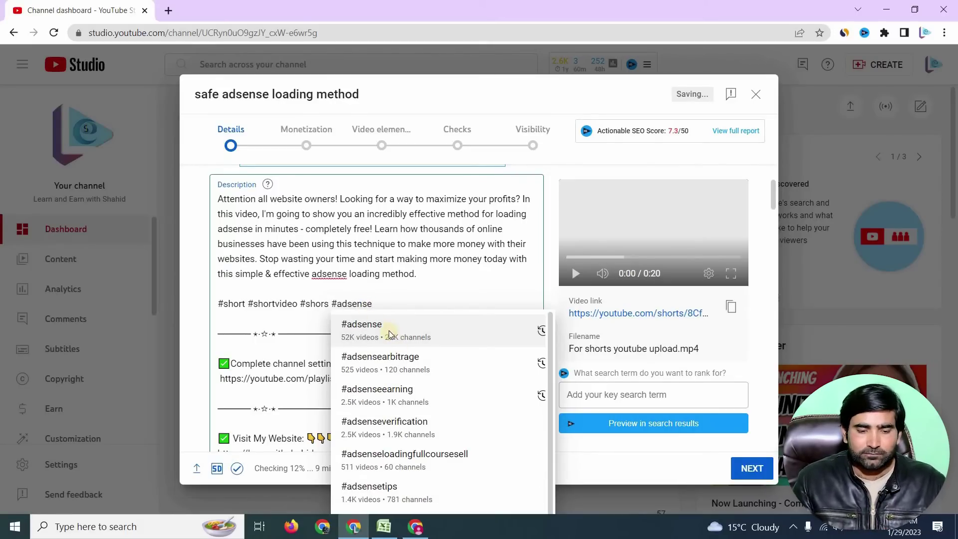
pyautogui.write('loading')
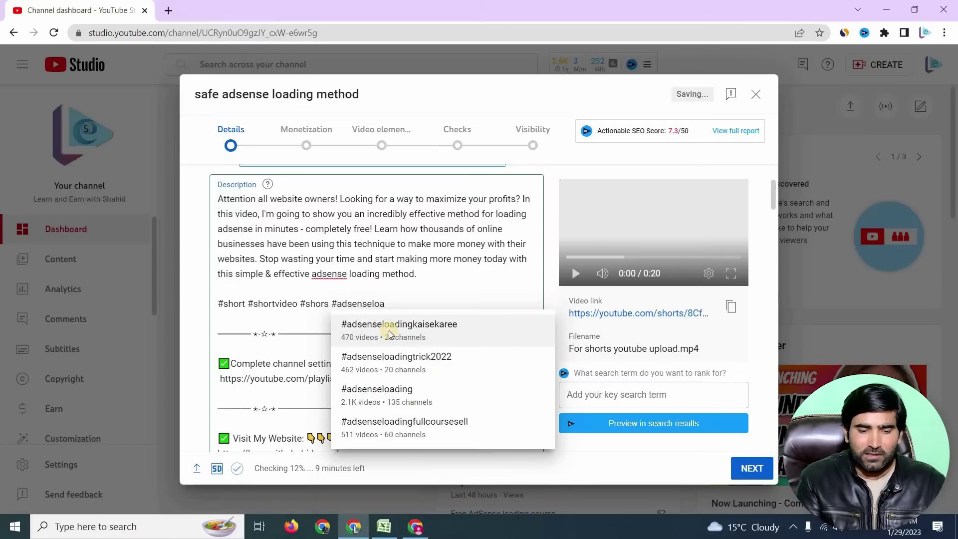
pyautogui.click(398, 391)
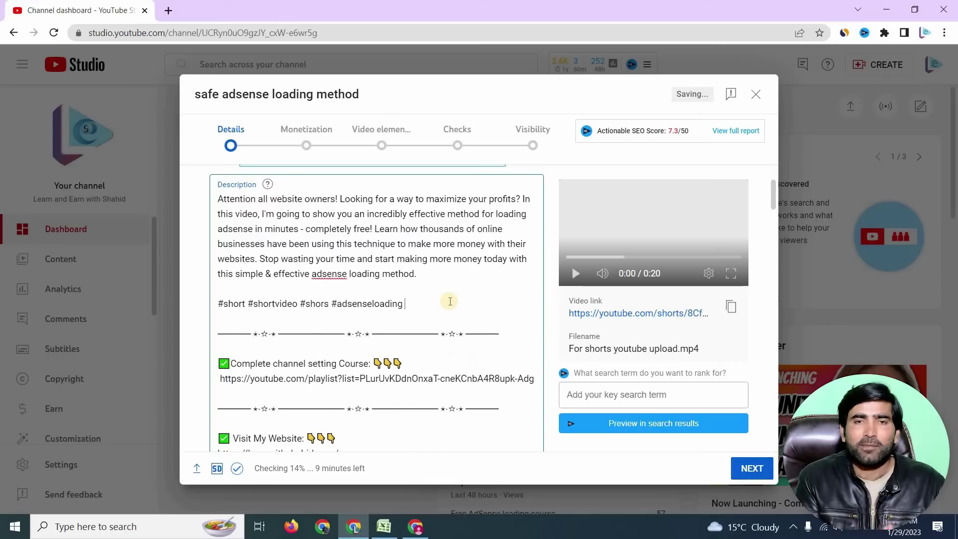
pyautogui.write('#adsense')
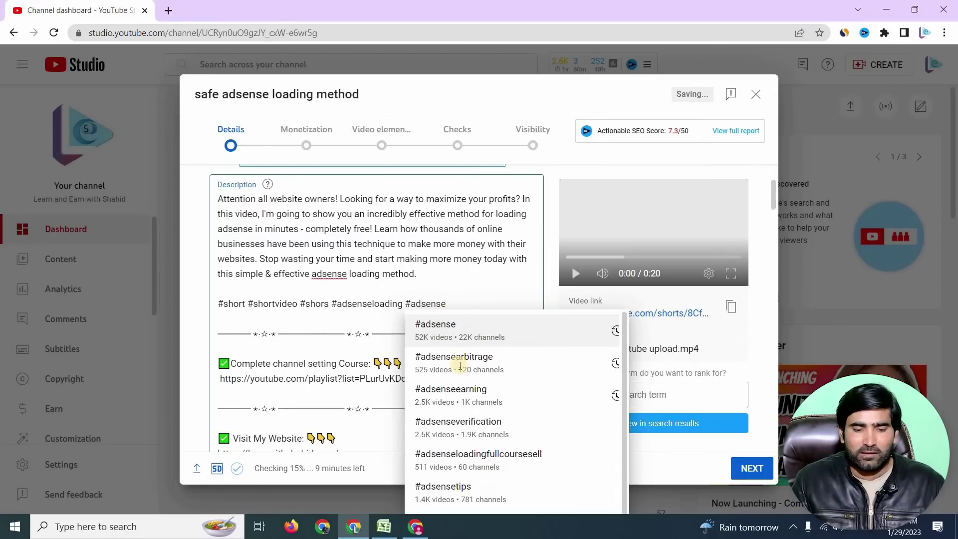
pyautogui.click(458, 366)
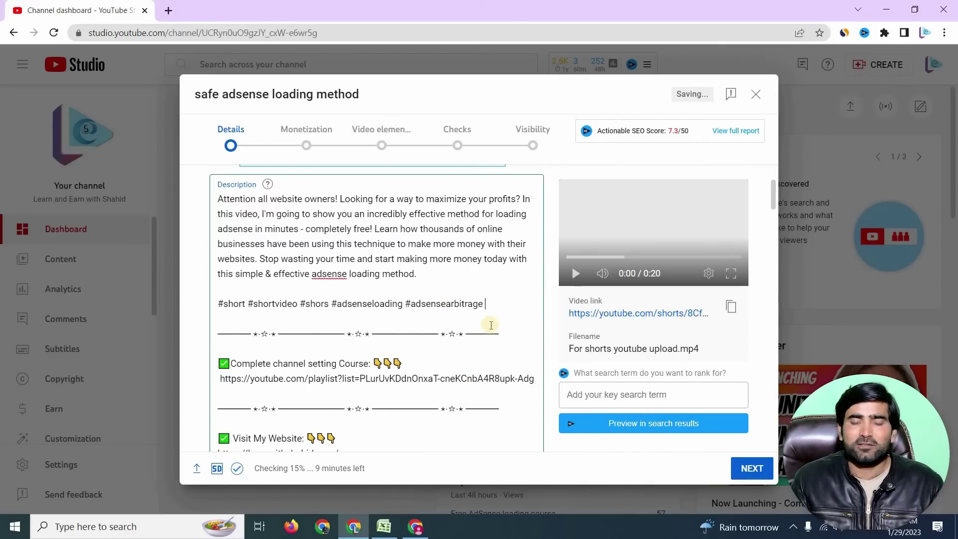
# - Add the Short to the "Google adsense shorts videos" playlist
pyautogui.scroll(-10, 395, 348)
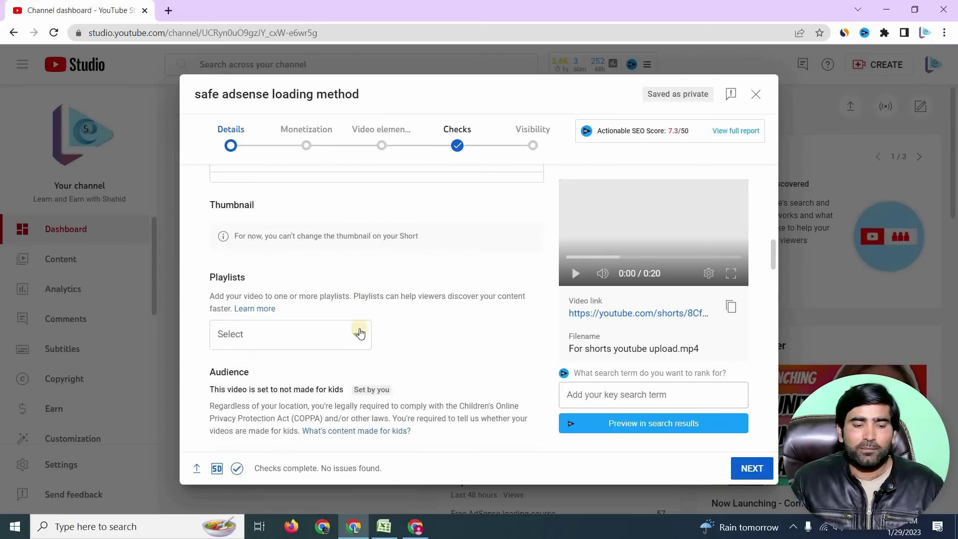
pyautogui.click(353, 335)
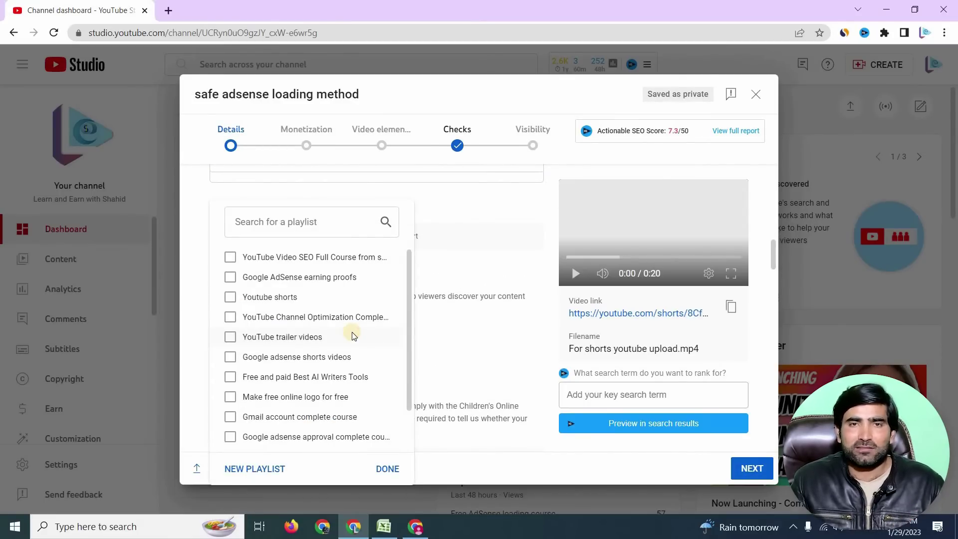
pyautogui.click(230, 357)
pyautogui.click(393, 470)
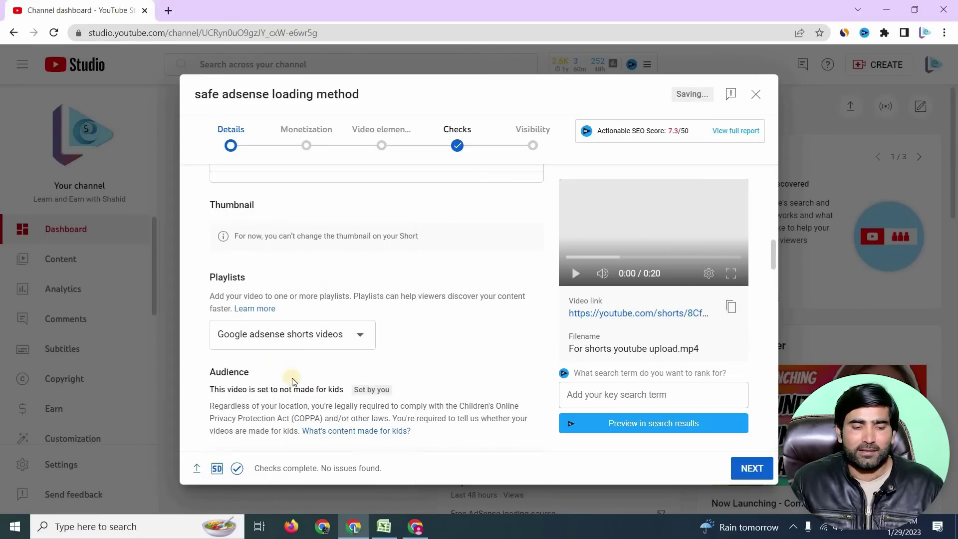
# - Remove the duplicate channel-name tag from the video's tags
pyautogui.scroll(-6, 292, 378)
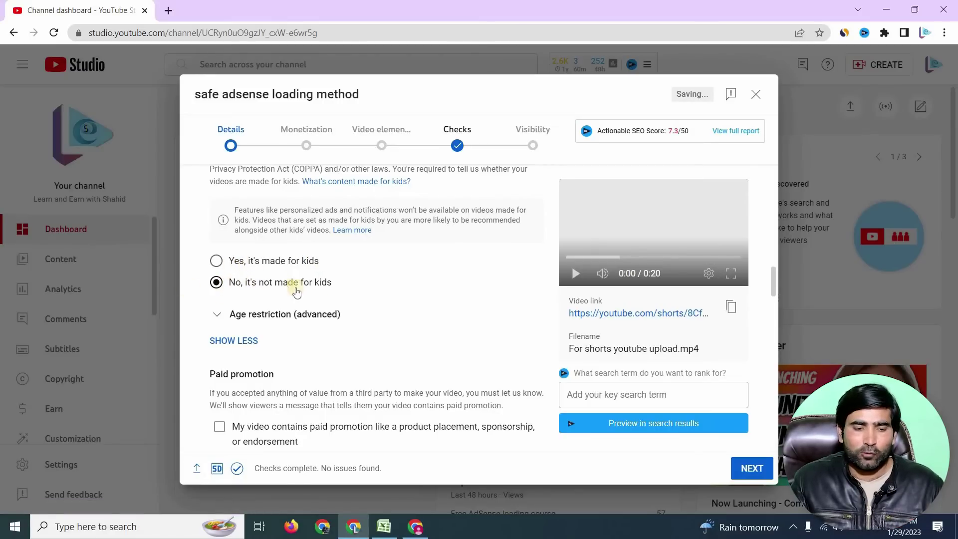
pyautogui.scroll(-10, 302, 317)
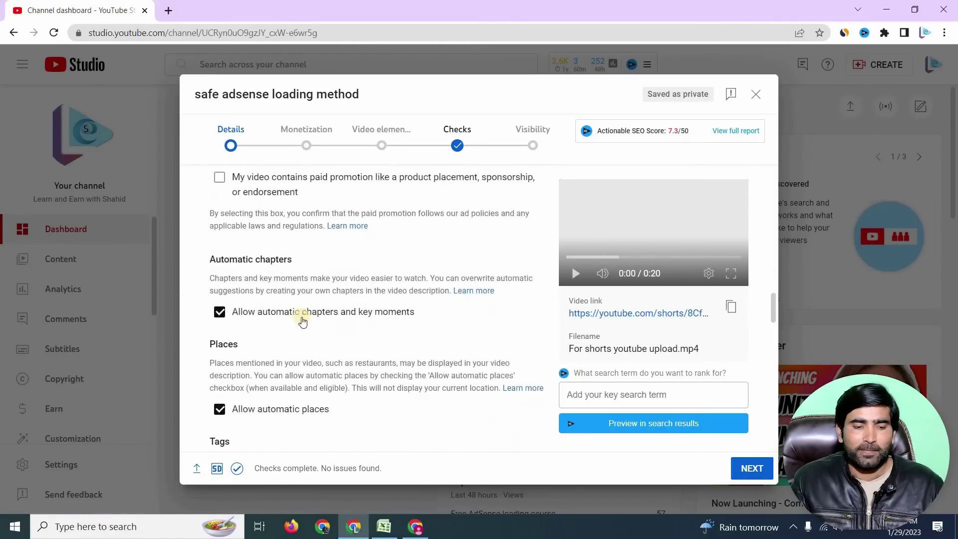
pyautogui.scroll(1, 334, 249)
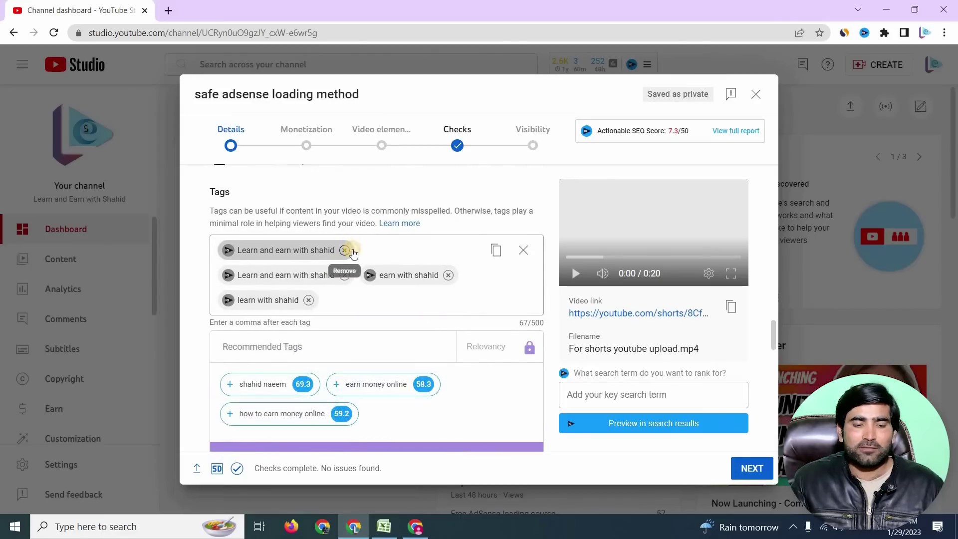
pyautogui.click(345, 250)
# - Copy the keyword "cpm work" from cell A1 of the Excel keyword list and add it as a video tag in YouTube Studio
pyautogui.click(392, 528)
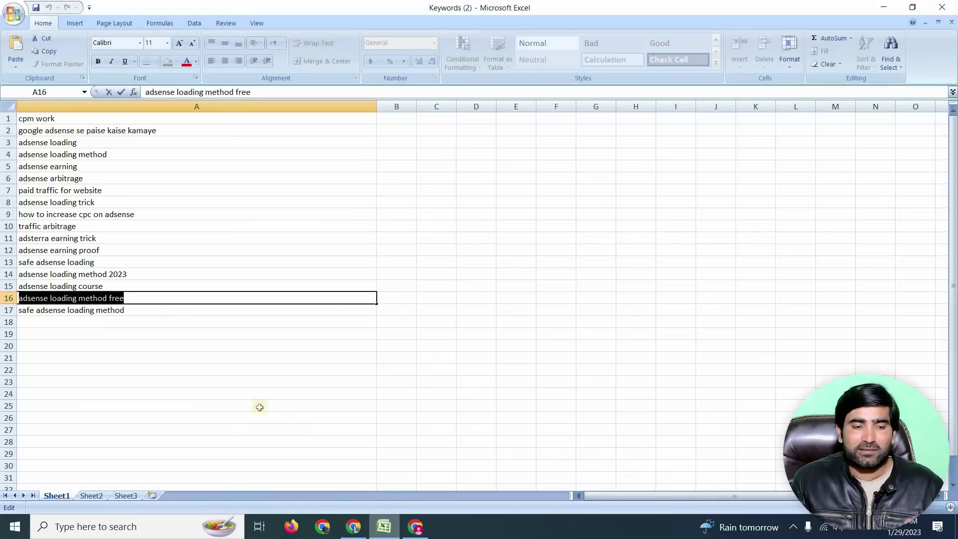
pyautogui.click(244, 406)
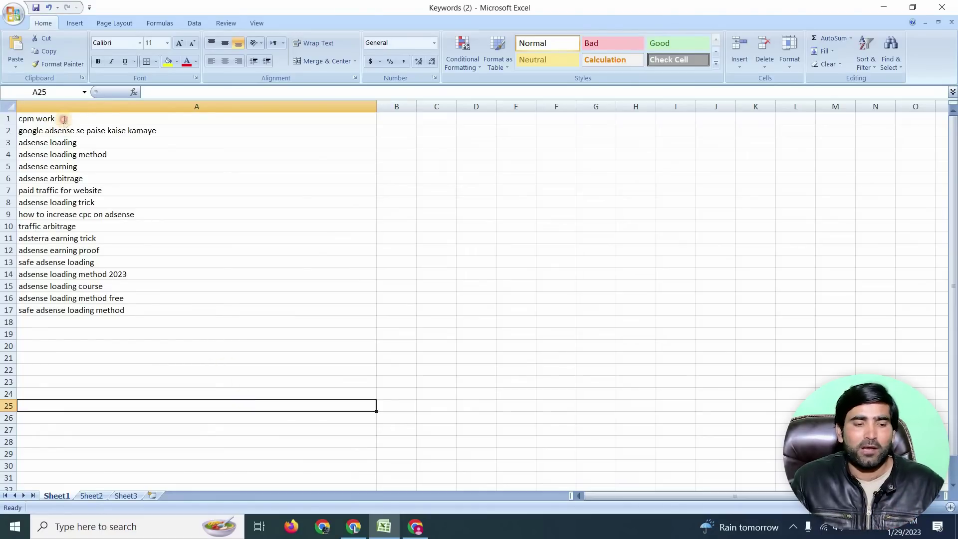
pyautogui.tripleClick(64, 120)
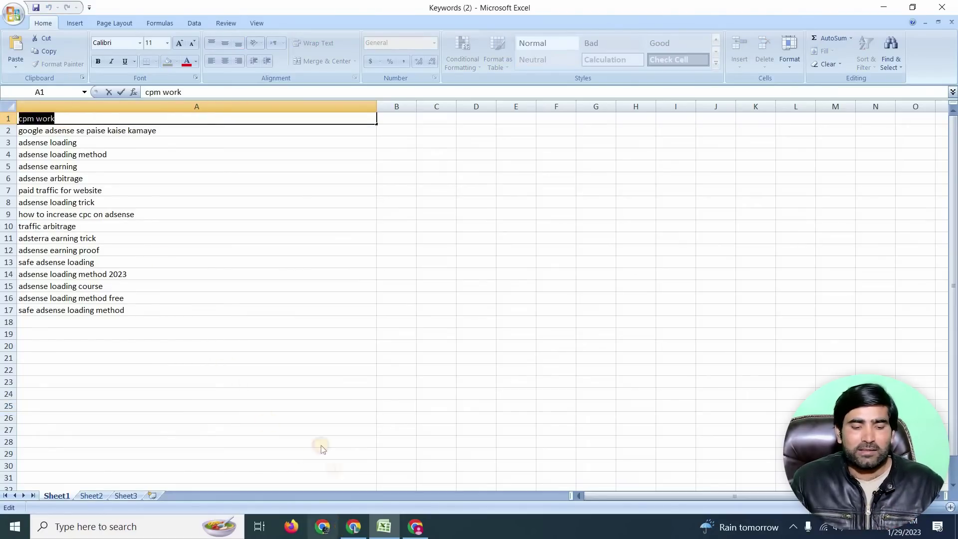
pyautogui.hotkey('ctrl', 'c')
pyautogui.click(354, 527)
pyautogui.click(324, 281)
pyautogui.hotkey('ctrl', 'v')
pyautogui.press('Return')
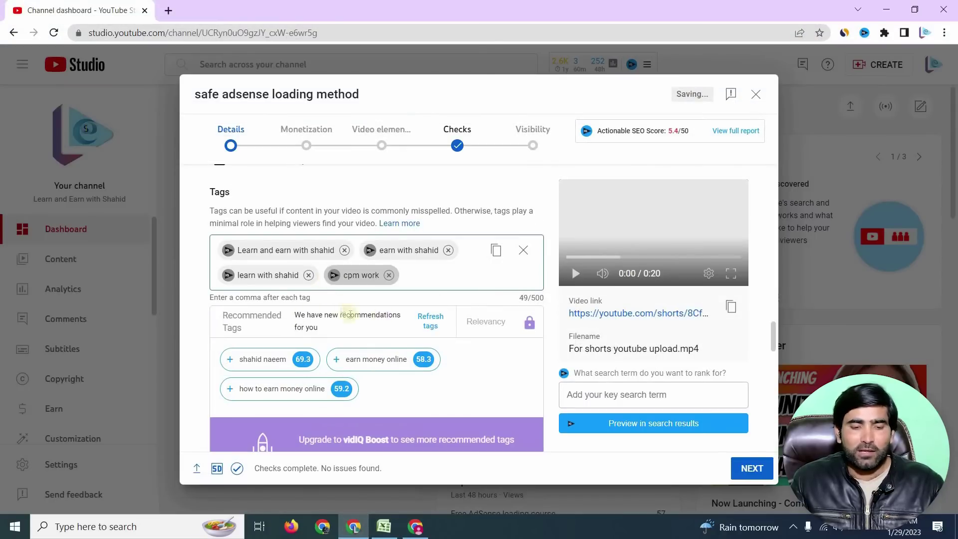
# - Copy the keyword "google adsense se paise kaise kamaye" from cell A2 in Excel and add it as a video tag in YouTube Studio
pyautogui.click(384, 526)
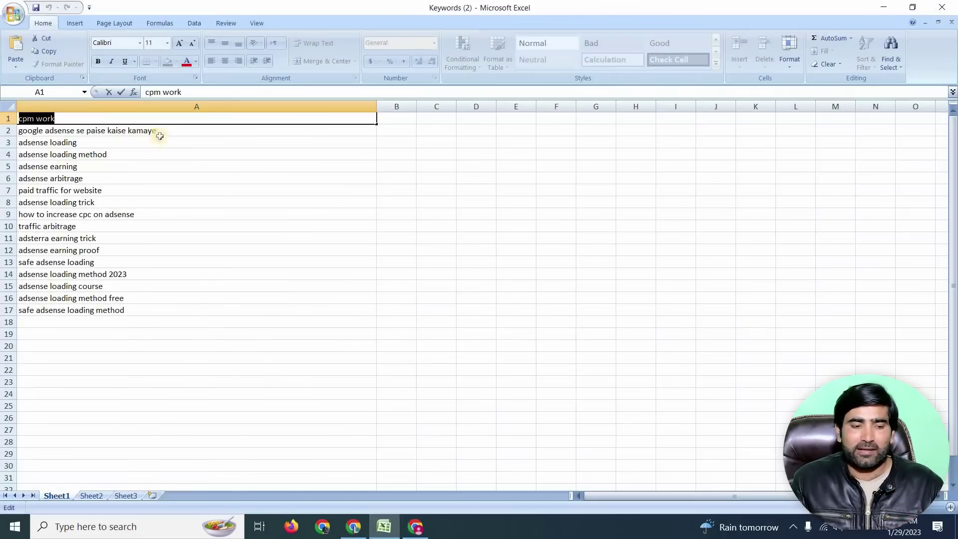
pyautogui.tripleClick(163, 133)
pyautogui.hotkey('ctrl', 'c')
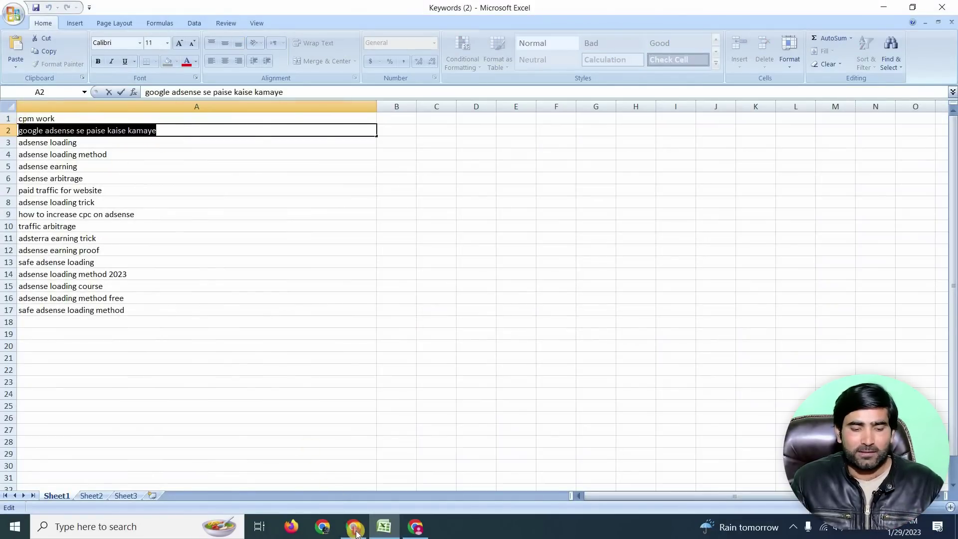
pyautogui.click(354, 527)
pyautogui.hotkey('ctrl', 'v')
pyautogui.press('Return')
# - Add the remaining Excel keywords in cells A3 to A17, from "adsense loading" to "safe adsense loading method", as video tags in YouTube Studio
pyautogui.click(384, 526)
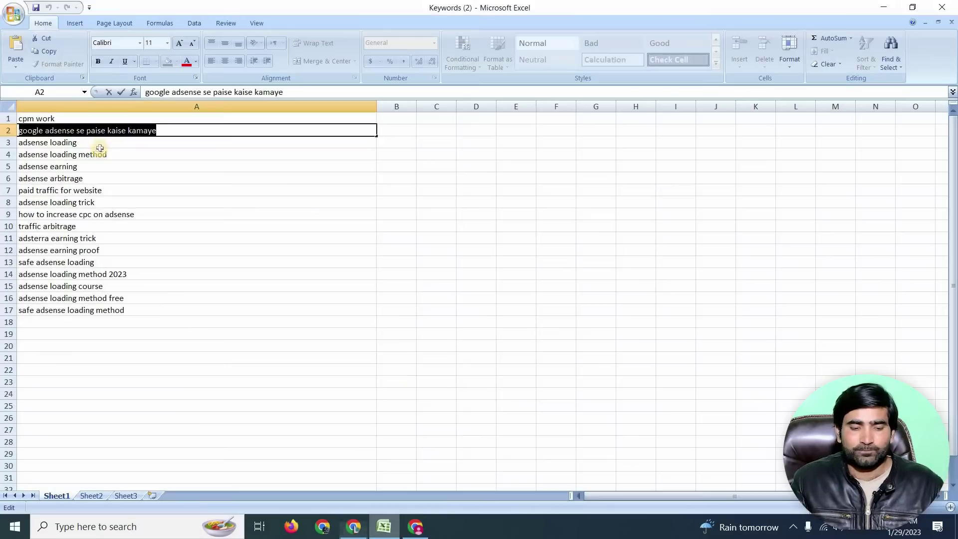
pyautogui.tripleClick(94, 144)
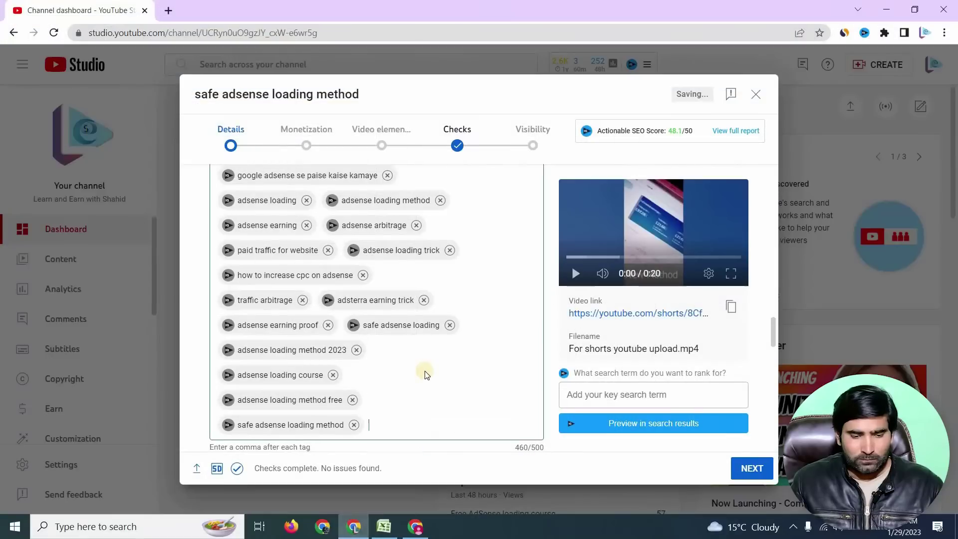
pyautogui.scroll(-2, 431, 370)
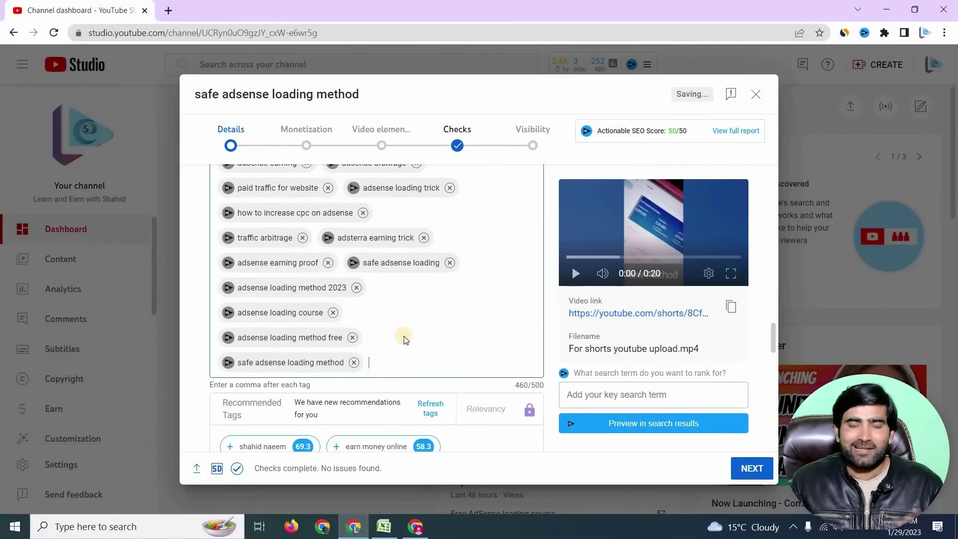
pyautogui.scroll(-3, 403, 336)
pyautogui.scroll(-15, 403, 349)
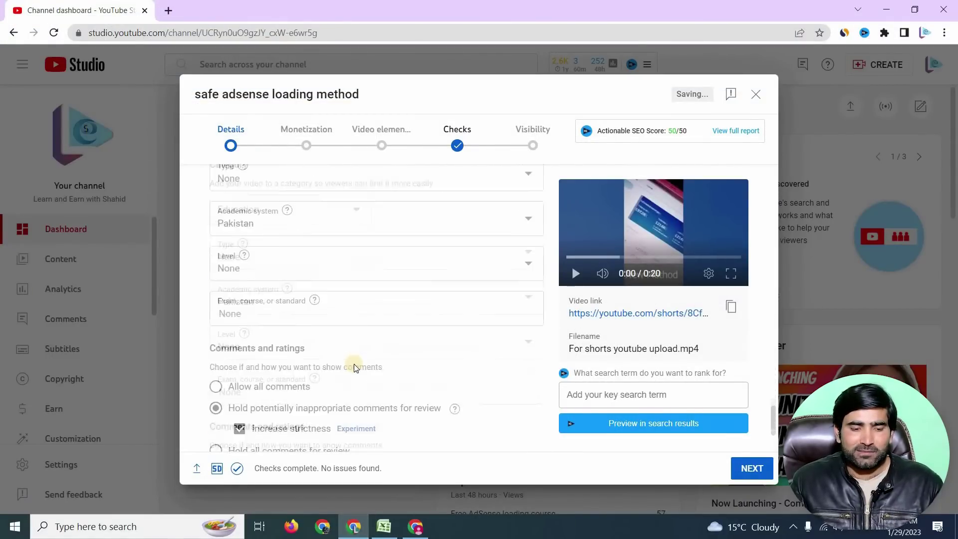
# - Proceed to the Monetization stage of the upload and set monetization to On
pyautogui.click(750, 467)
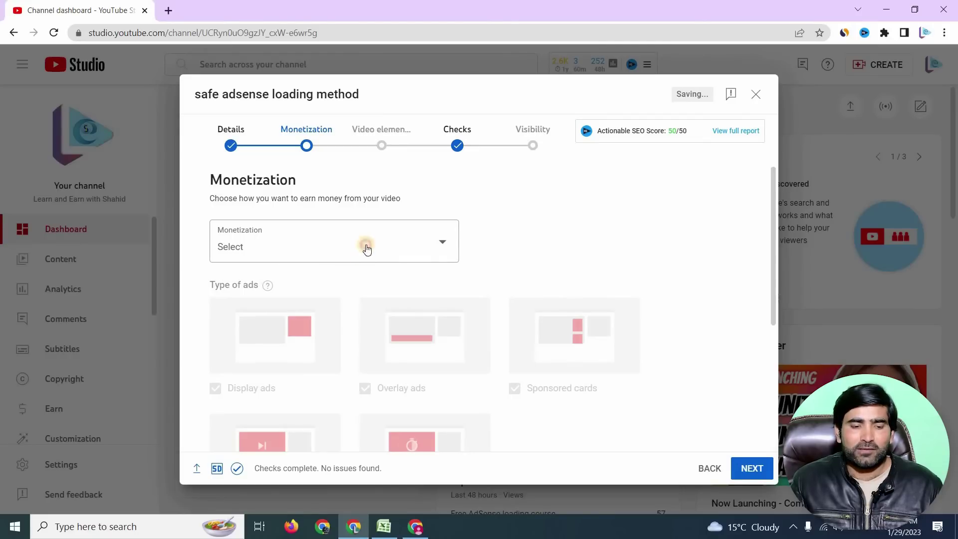
pyautogui.click(337, 249)
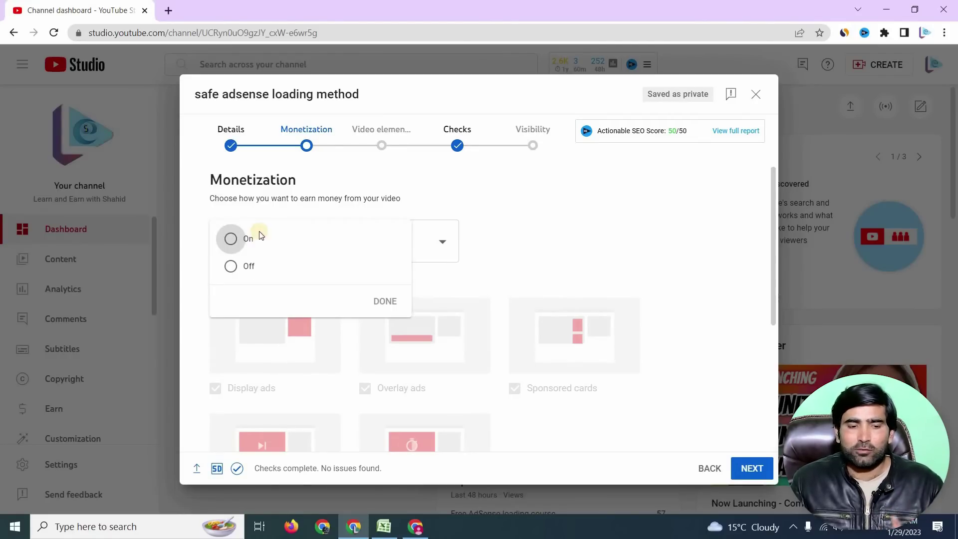
pyautogui.click(229, 240)
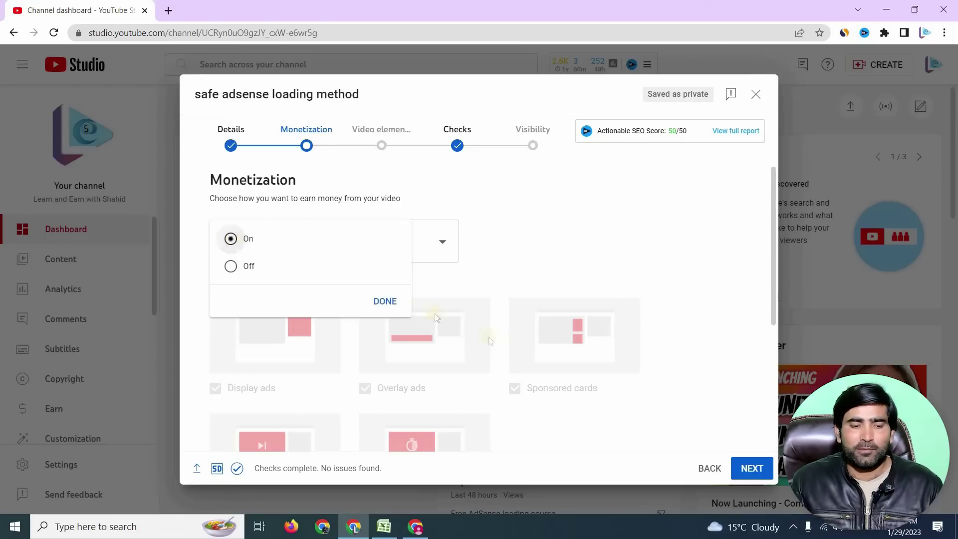
pyautogui.click(386, 302)
pyautogui.scroll(-3, 379, 299)
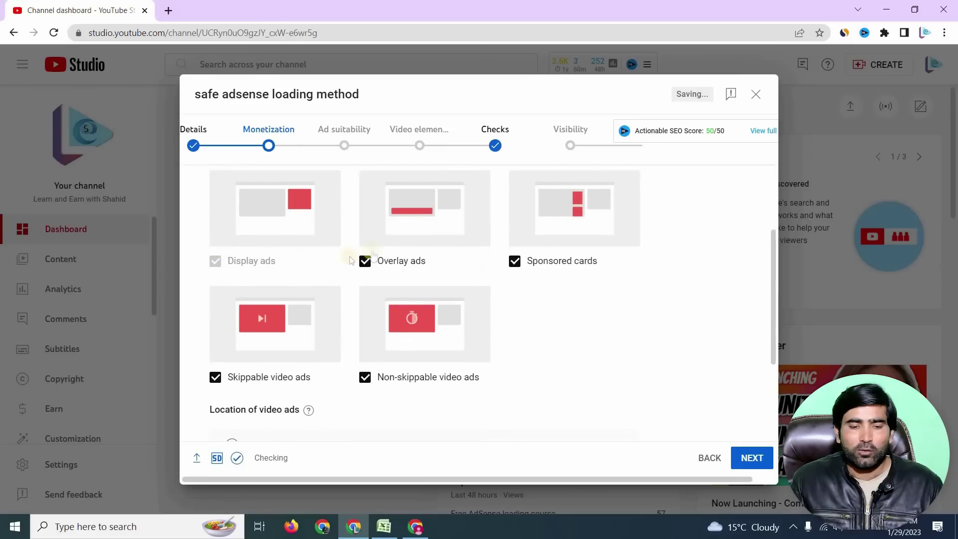
# - Proceed to the Ad suitability stage, rate the content as "None of the above" and submit the rating
pyautogui.click(753, 458)
pyautogui.scroll(-10, 349, 297)
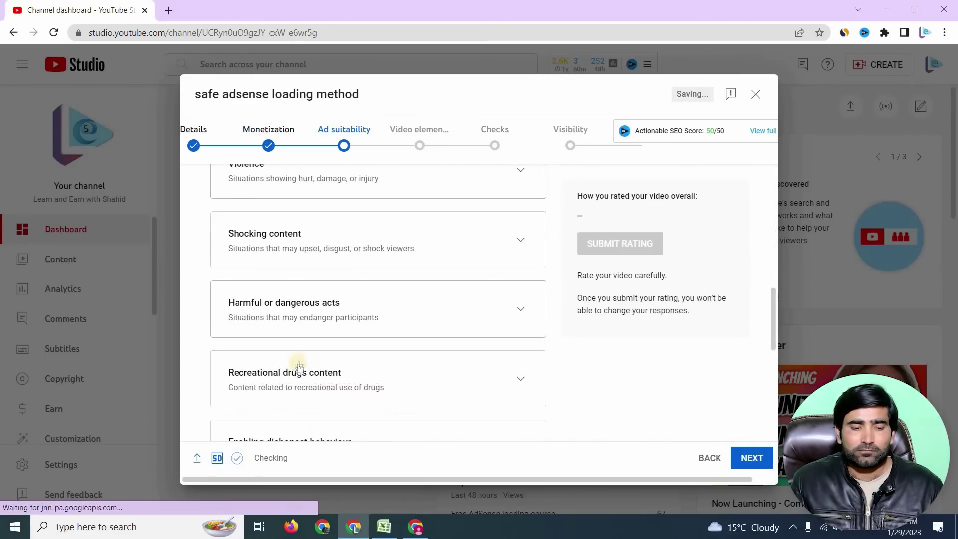
pyautogui.scroll(-9, 300, 368)
pyautogui.click(220, 417)
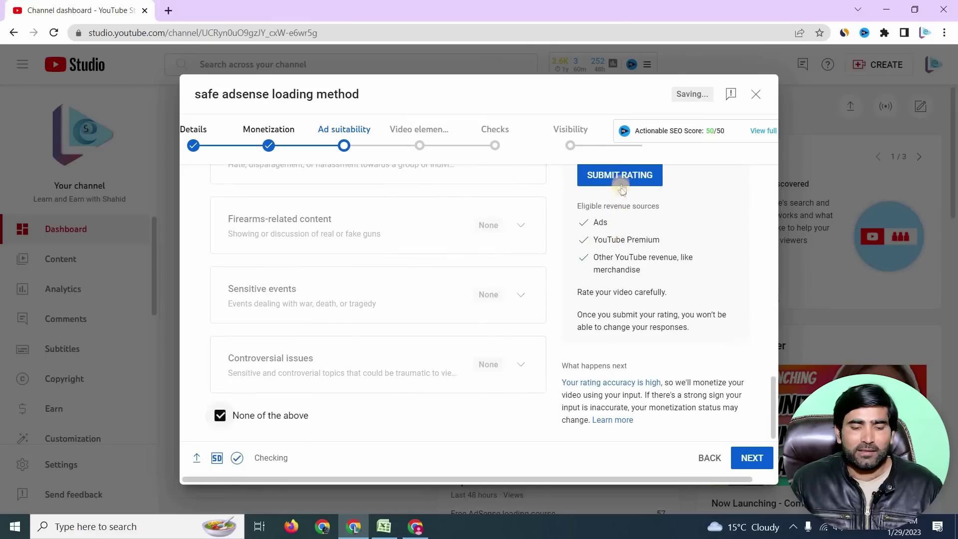
pyautogui.click(623, 173)
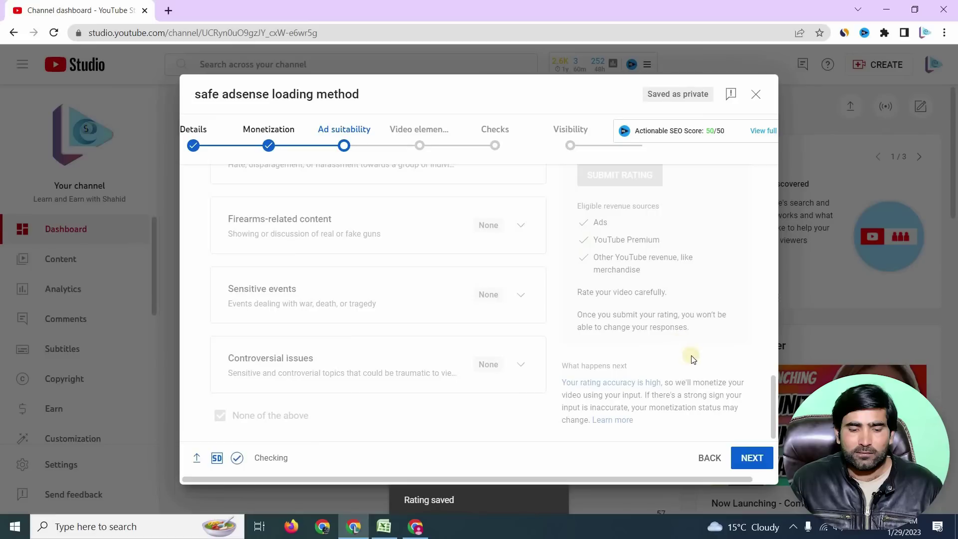
# - In the Video elements stage, add a video card for "AdSense Earning proof" and place it at about 17:23 on the timeline
pyautogui.click(755, 465)
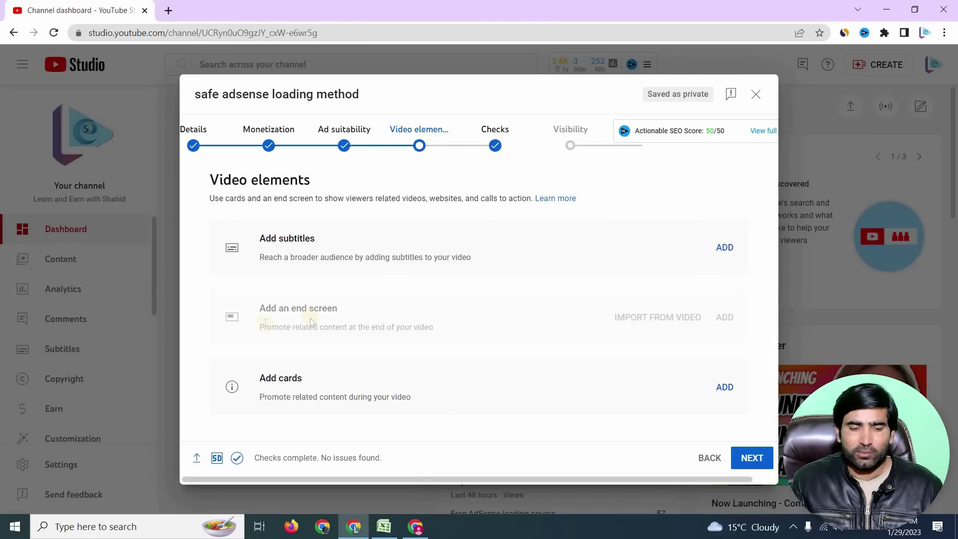
pyautogui.moveTo(260, 309); pyautogui.dragTo(336, 313)
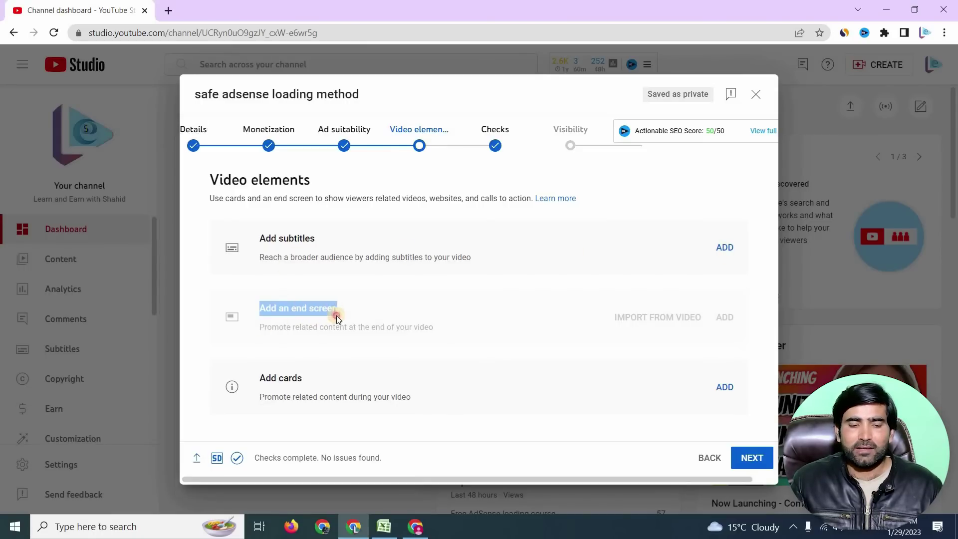
pyautogui.click(727, 389)
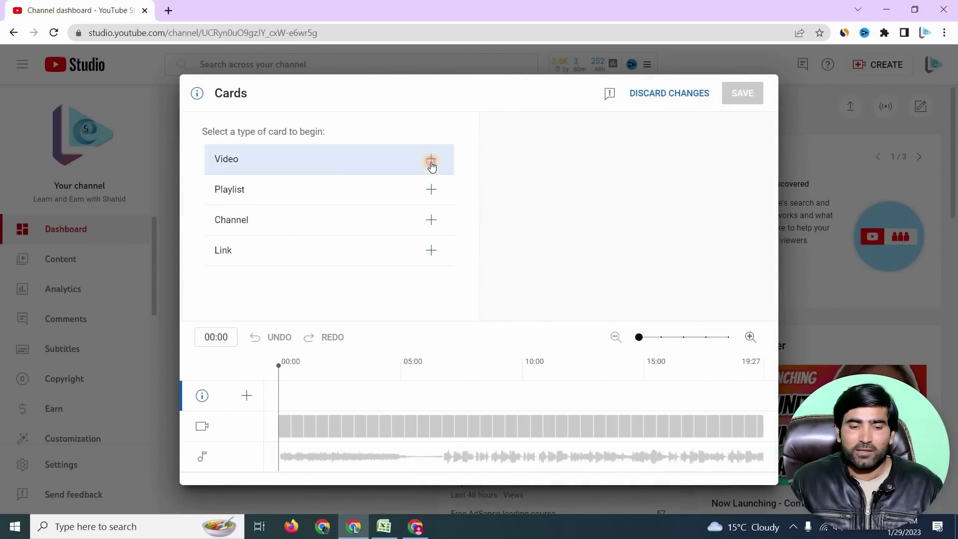
pyautogui.click(343, 160)
pyautogui.scroll(-15, 573, 315)
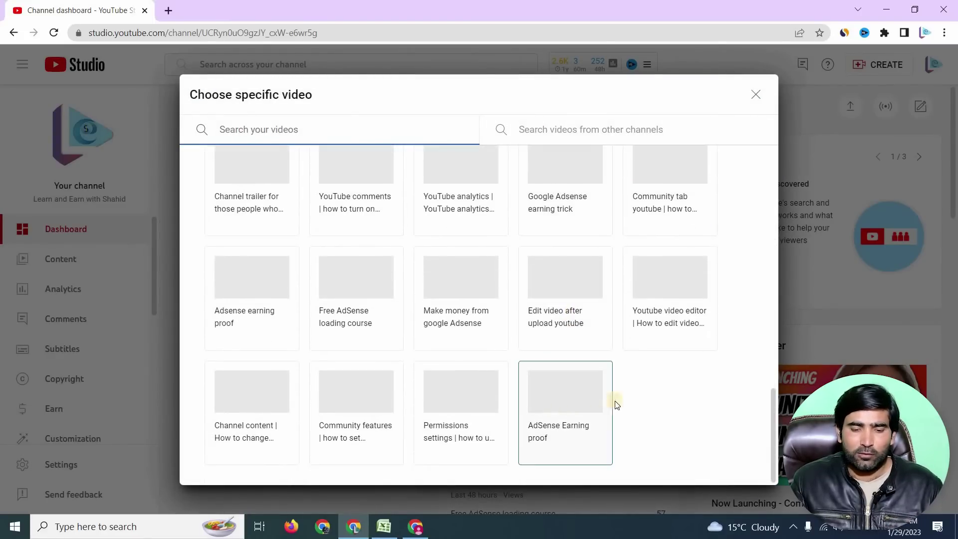
pyautogui.click(559, 397)
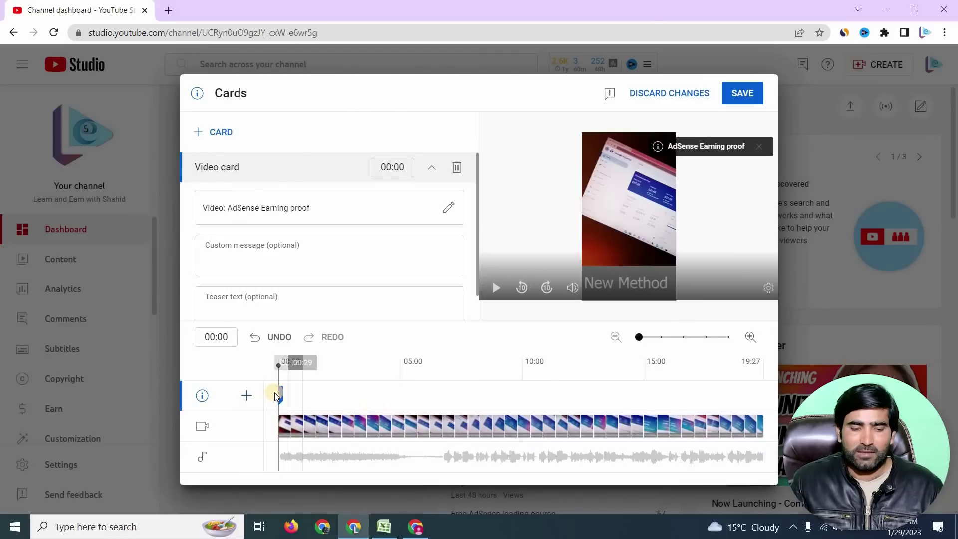
pyautogui.click(322, 394)
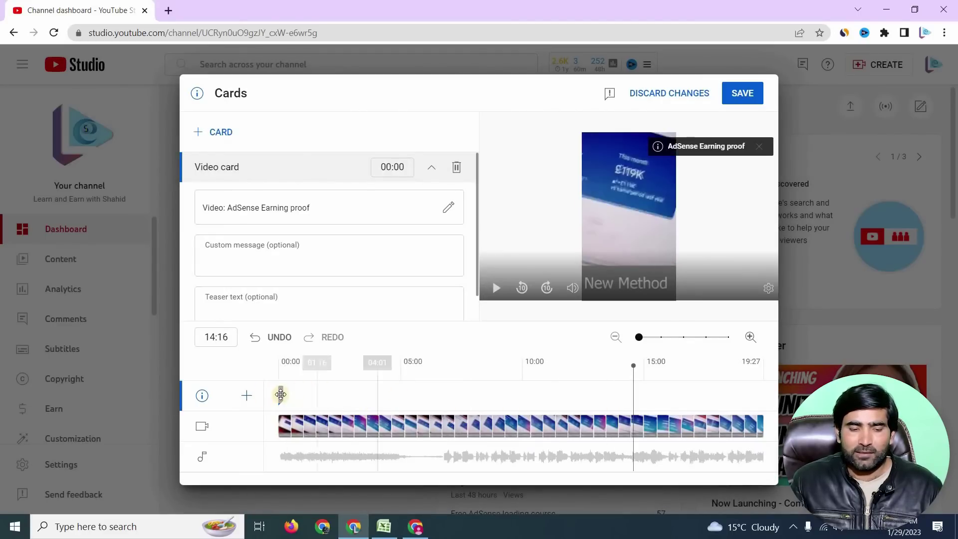
pyautogui.moveTo(281, 394)
pyautogui.mouseDown()
pyautogui.moveTo(714, 410)
pyautogui.moveTo(715, 399)
pyautogui.mouseUp()
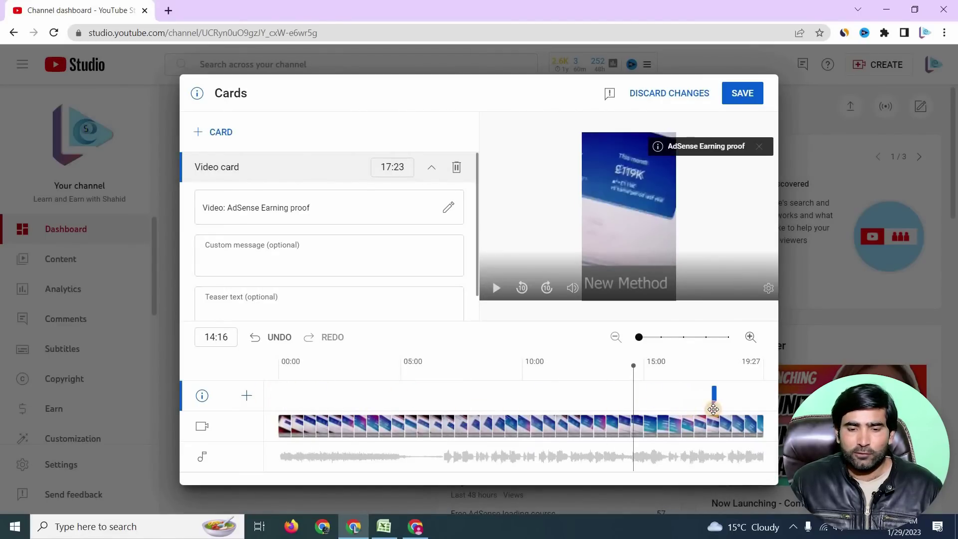
# - Set the video card's custom message to "Watch next"
pyautogui.click(233, 258)
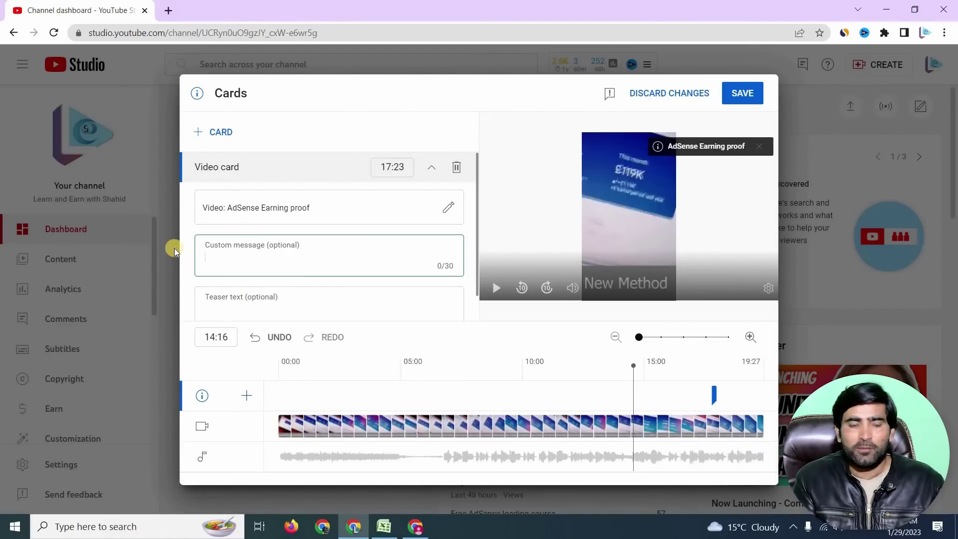
pyautogui.write('Watc')
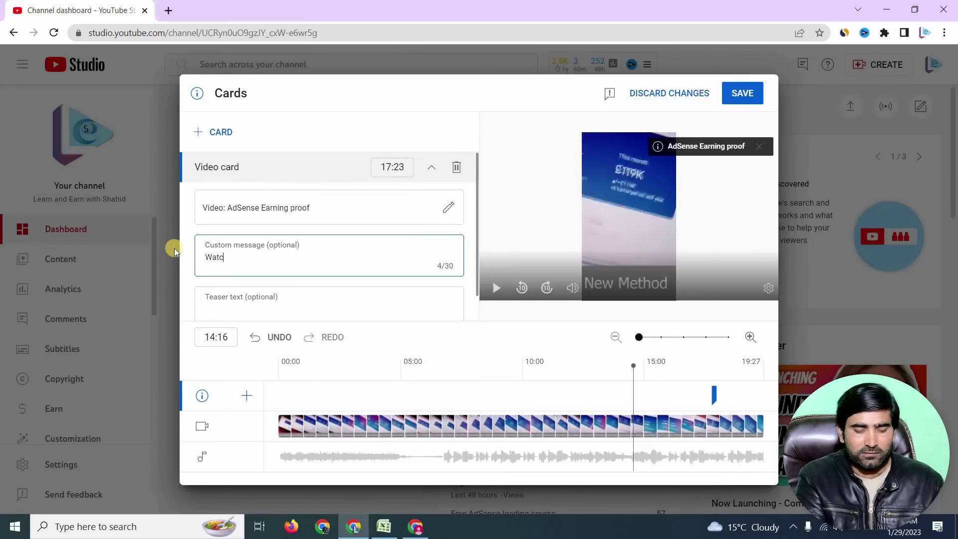
pyautogui.write('h next')
pyautogui.press('Tab')
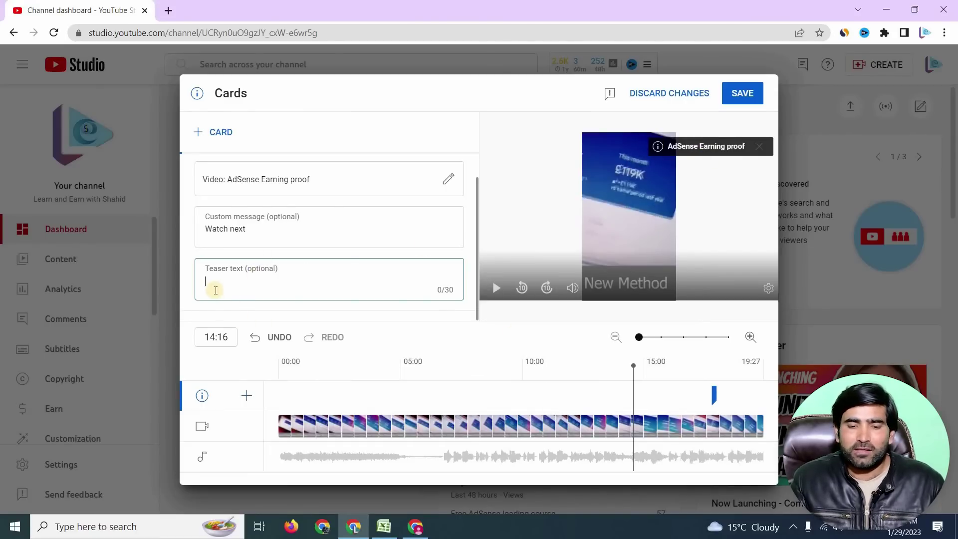
# - Set the video card's teaser text to "AdSense loading" with corrected spelling, and save the card
pyautogui.write('A')
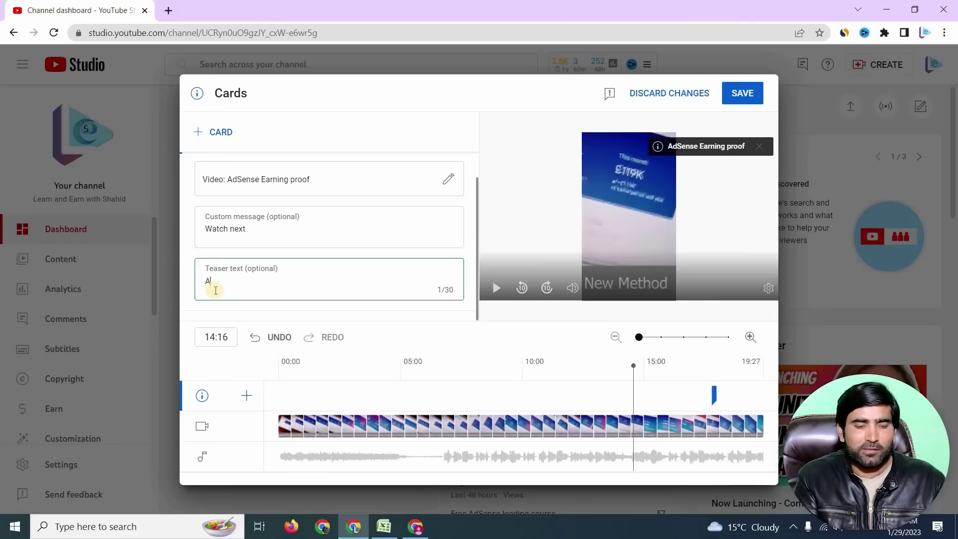
pyautogui.write('dsense loa')
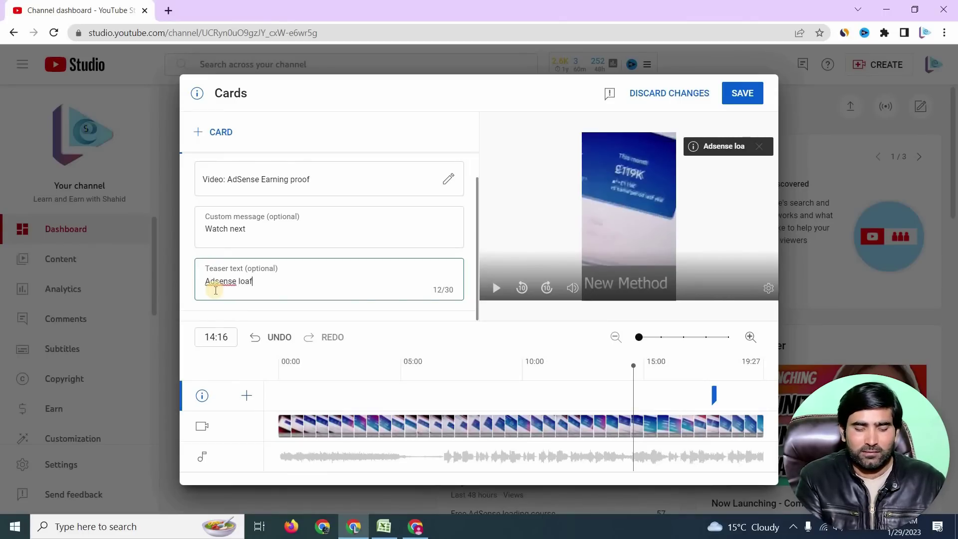
pyautogui.write('ding')
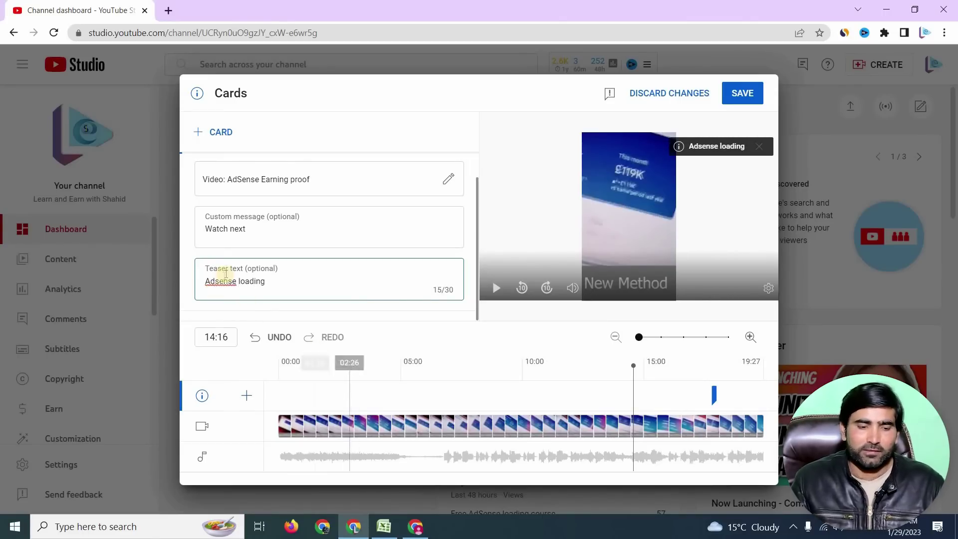
pyautogui.rightClick(221, 291)
pyautogui.click(235, 298)
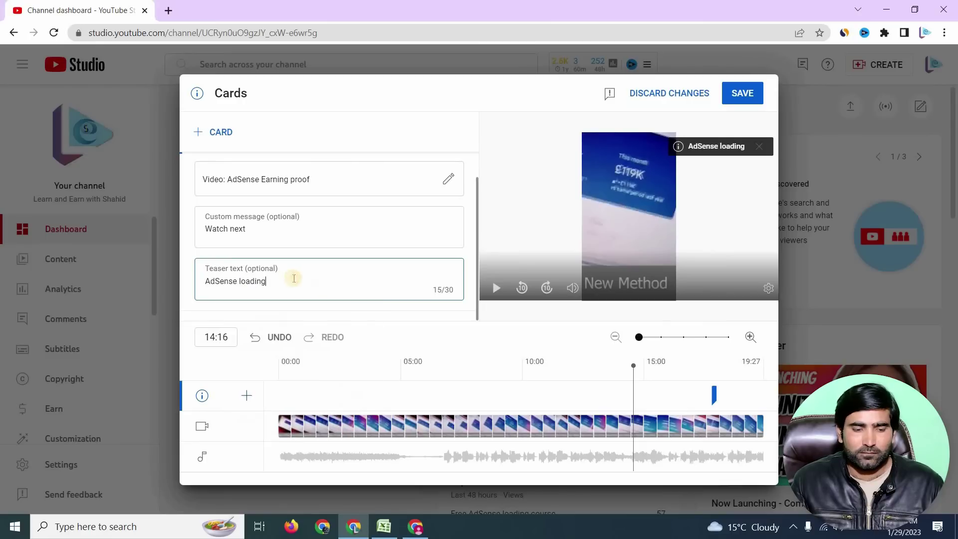
pyautogui.click(741, 99)
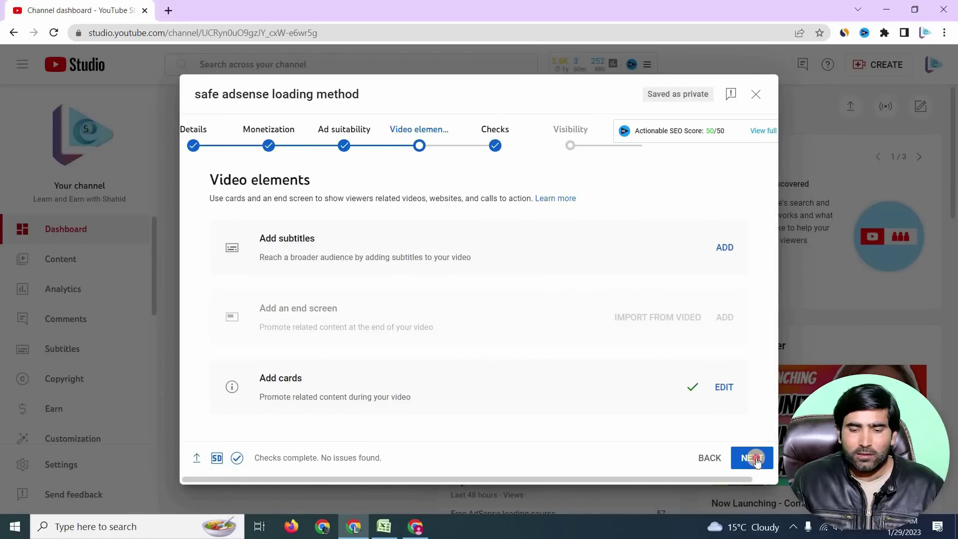
# - Proceed past the Checks stage to Visibility, set the video to Unlisted and save the upload
pyautogui.click(756, 460)
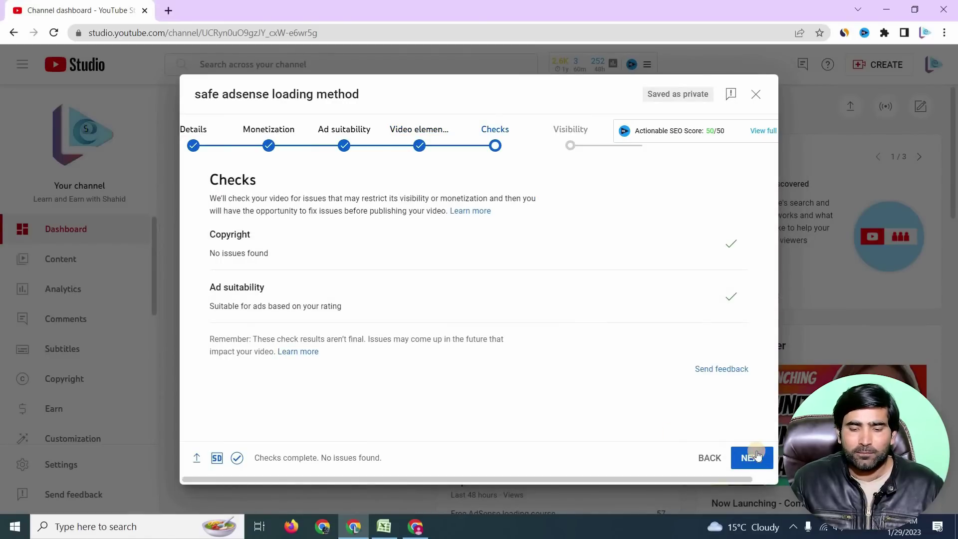
pyautogui.click(753, 458)
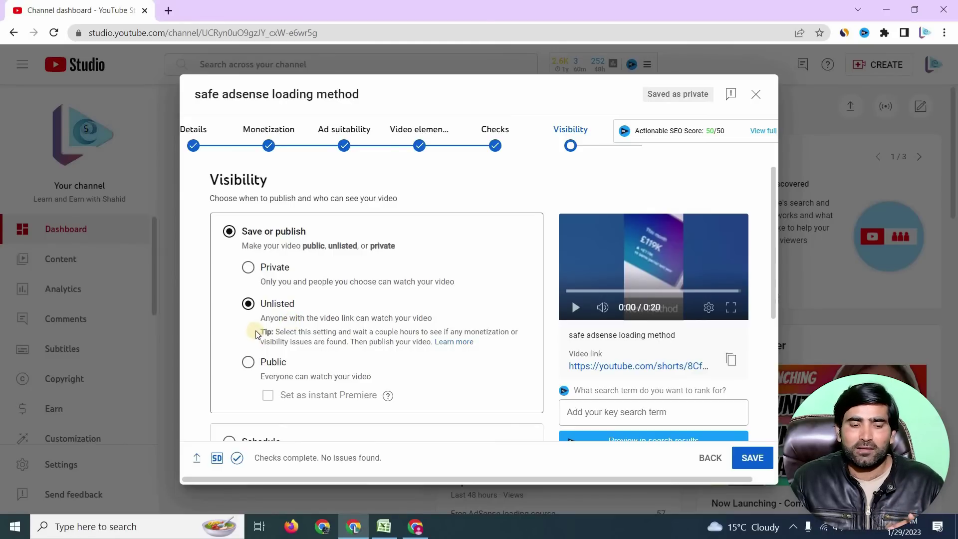
pyautogui.click(283, 334)
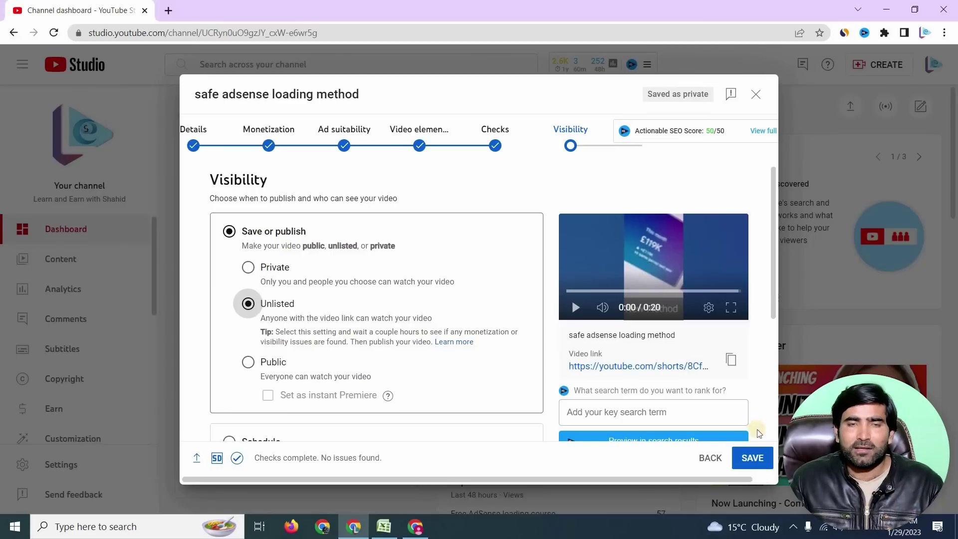
pyautogui.click(753, 457)
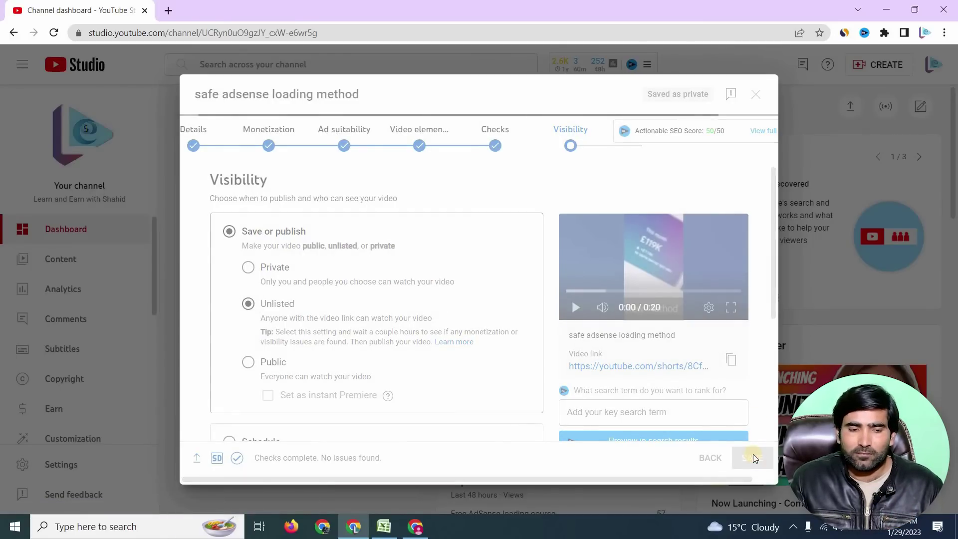
# - In the channel content list, change the visibility of the "safe adsense loading method" video to Public and publish it
pyautogui.click(68, 259)
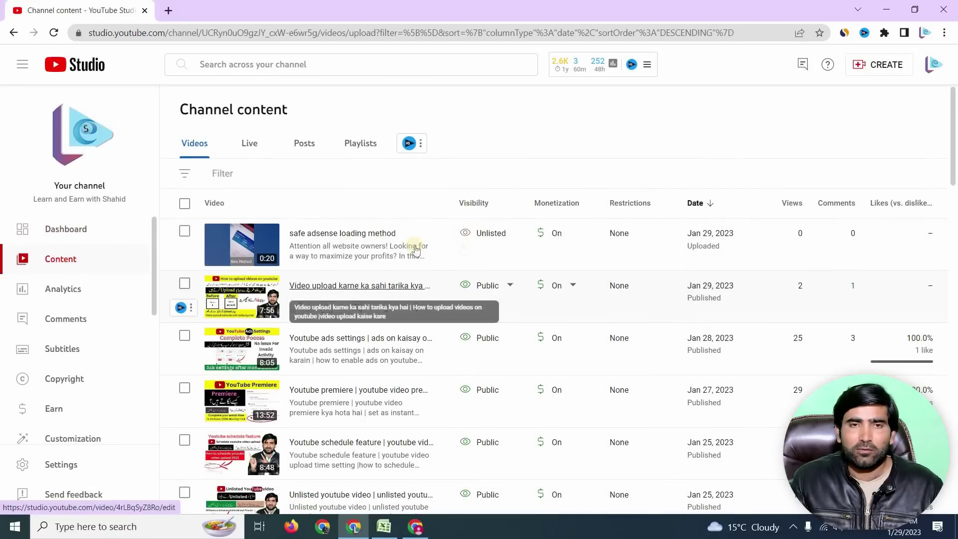
pyautogui.click(506, 233)
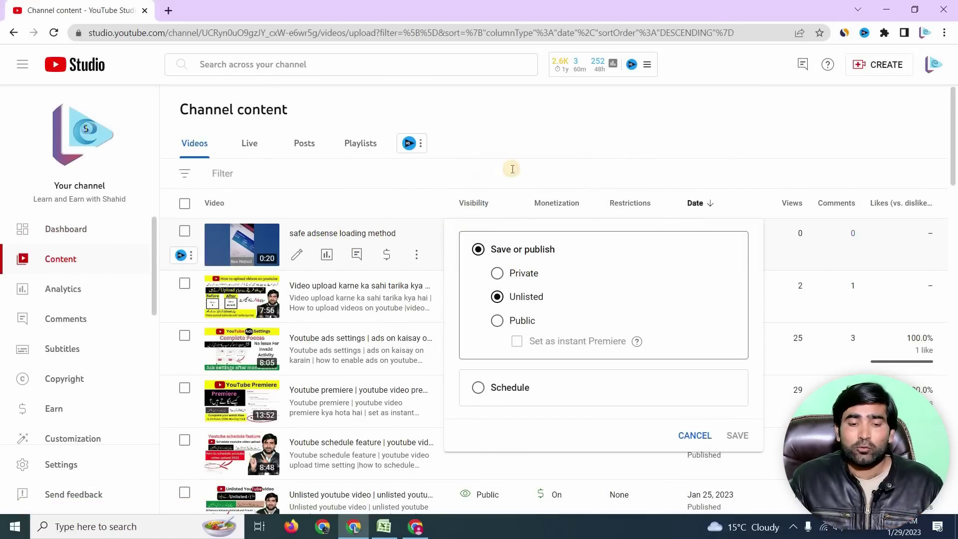
pyautogui.click(512, 169)
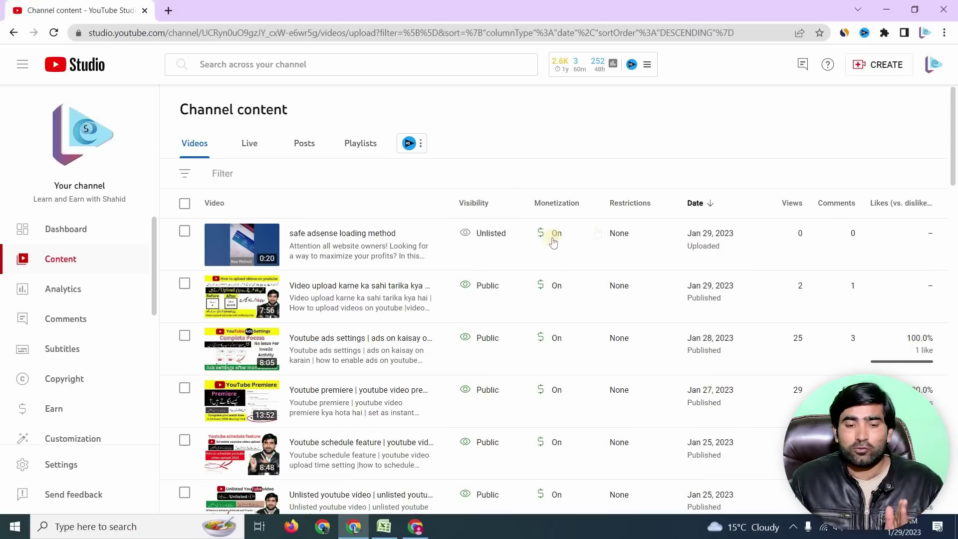
pyautogui.moveTo(548, 233)
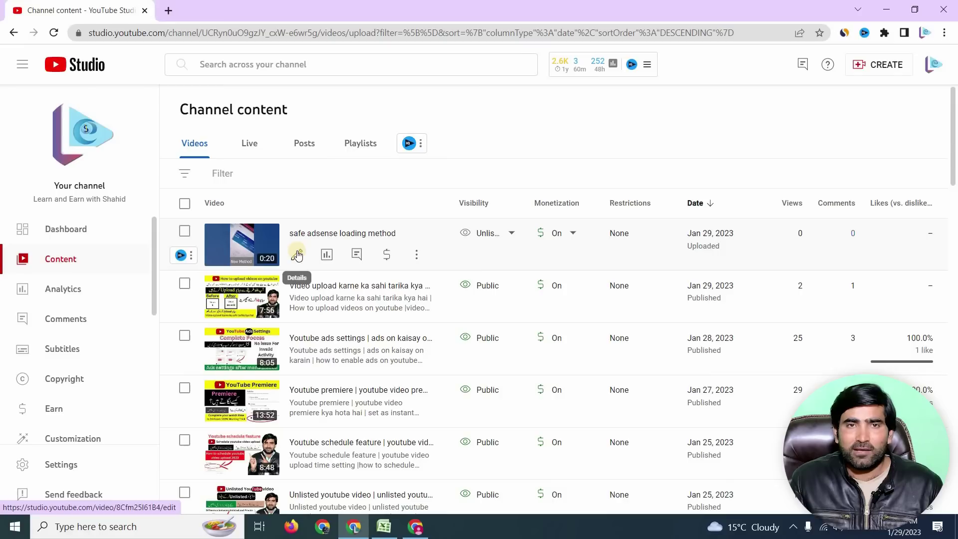
pyautogui.click(511, 235)
pyautogui.click(497, 322)
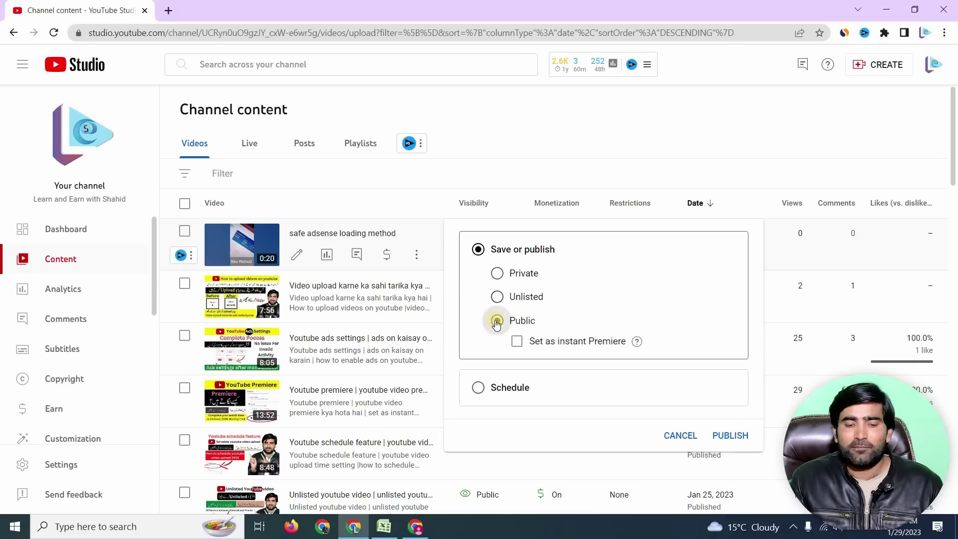
pyautogui.click(731, 436)
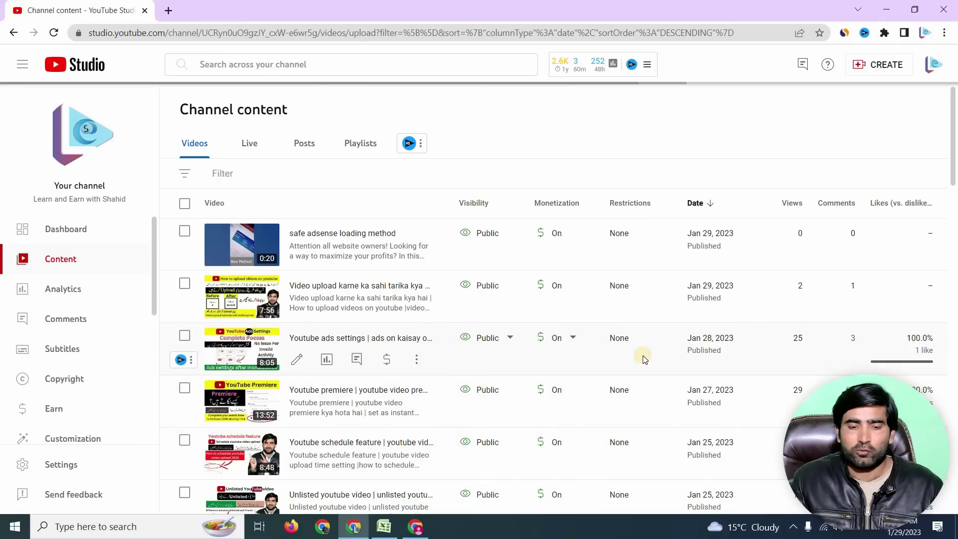